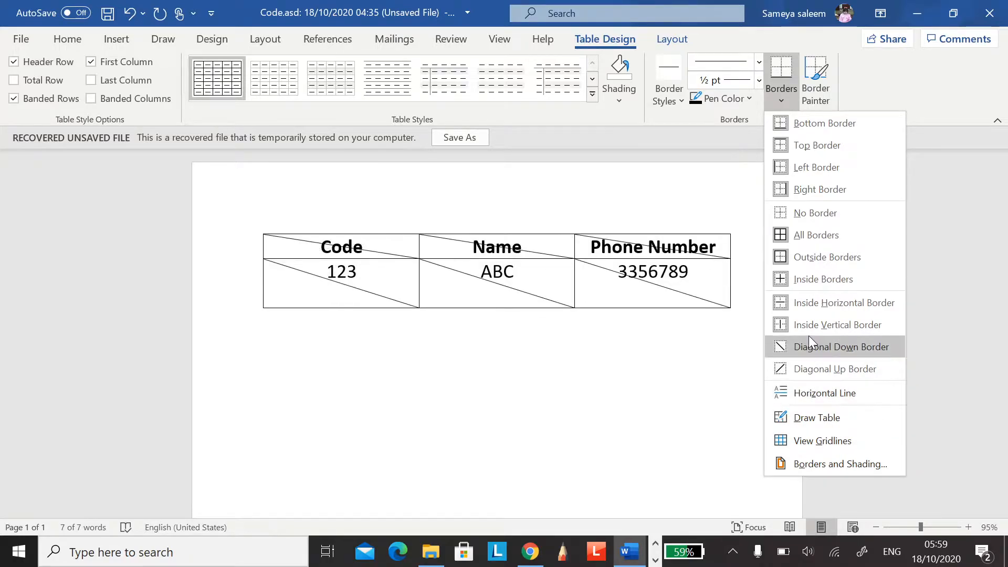
Clear the table's diagonal borders and apply All Borders to the entire table.
left_click(820, 236)
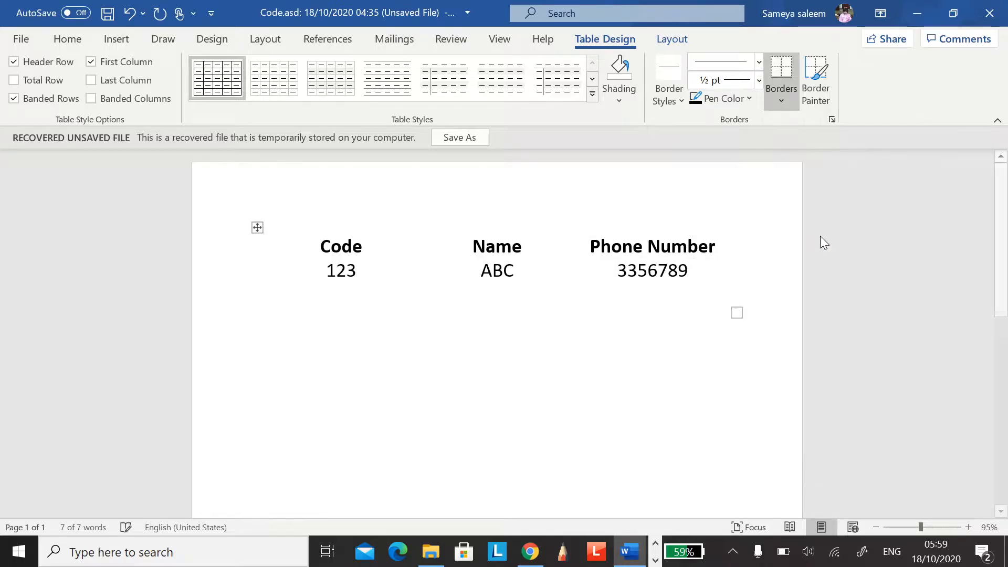
left_click(658, 298)
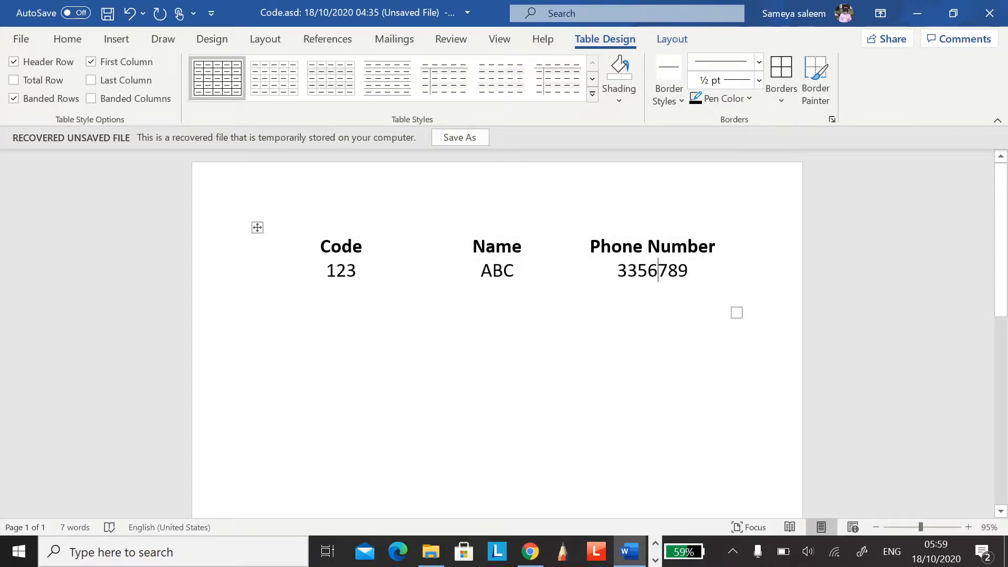
left_click(257, 228)
left_click(782, 100)
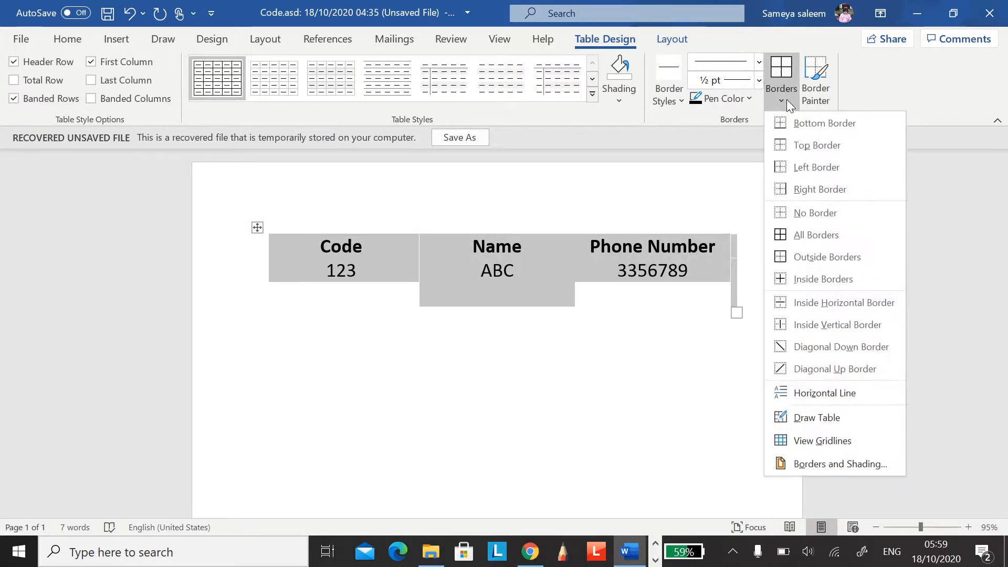
left_click(806, 235)
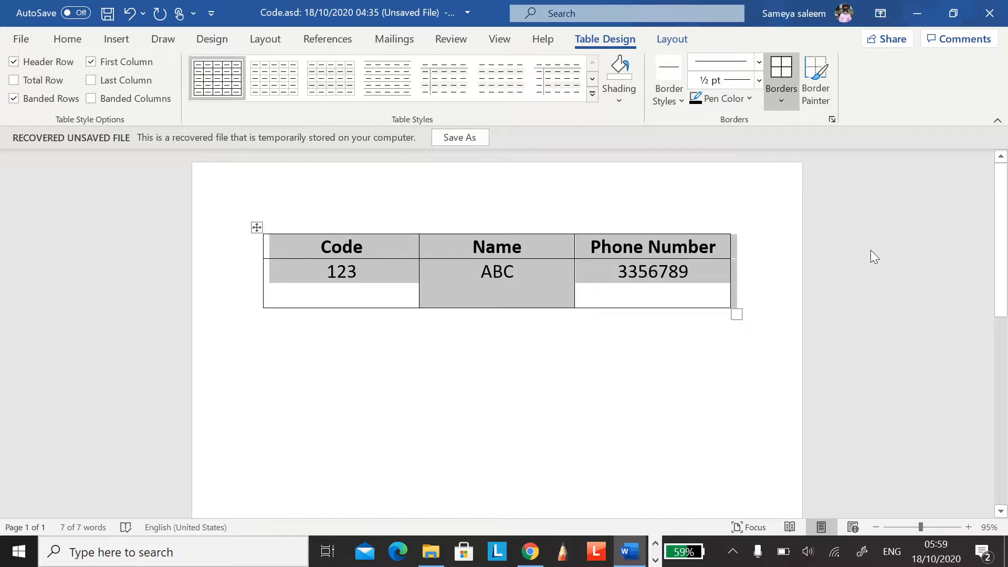
Shade the entire table with a light blue theme color.
left_click(629, 94)
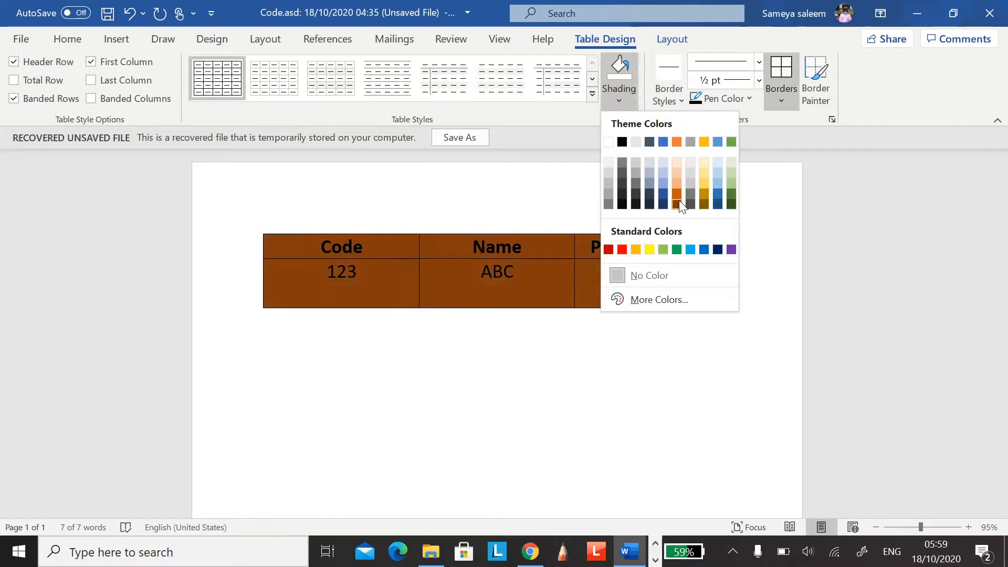
left_click(717, 174)
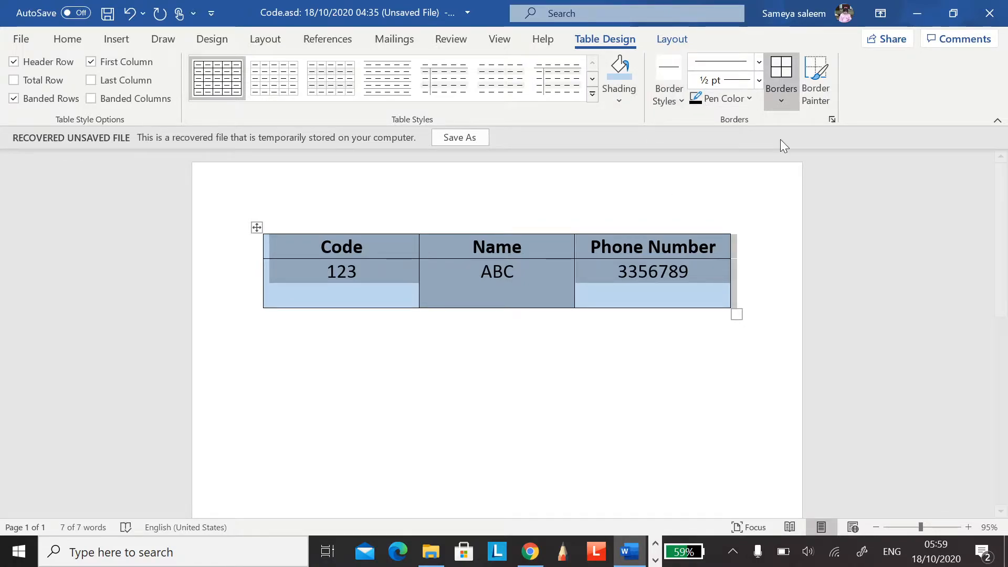
left_click(781, 101)
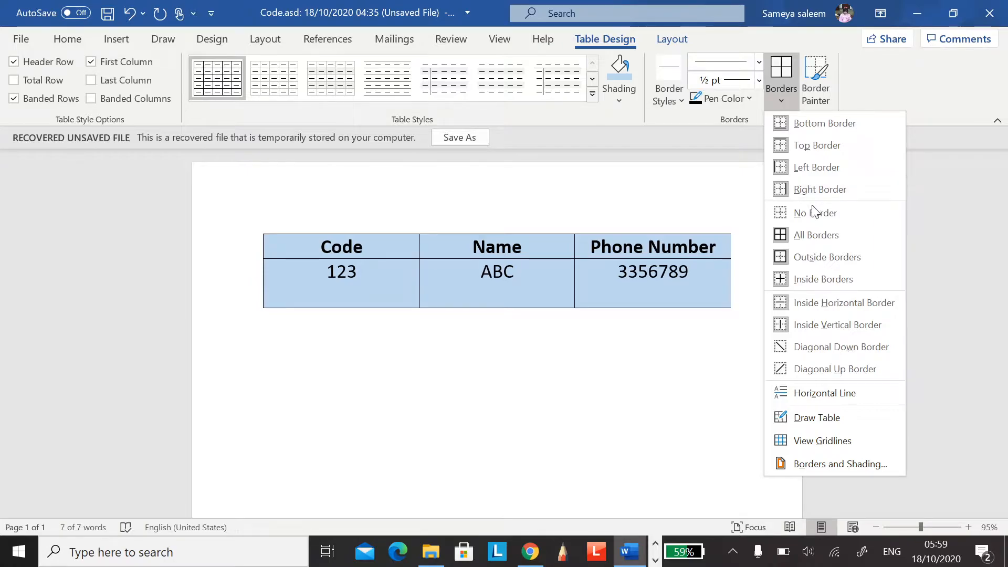
left_click(743, 183)
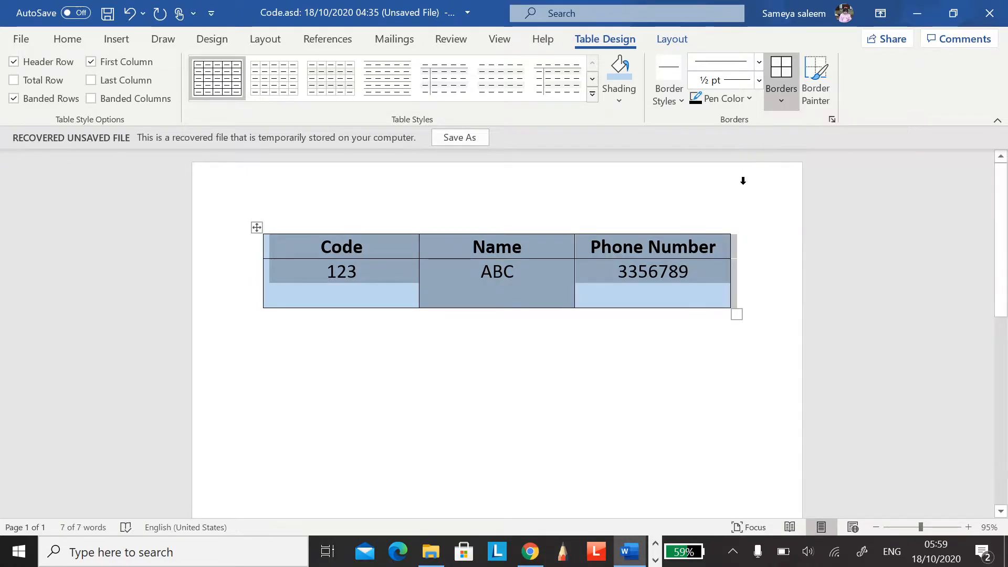
Switch to the PowerPoint presentation and present the slides from applying borders and shading through inserting rows and columns, ending the show there.
left_click(655, 544)
left_click(656, 561)
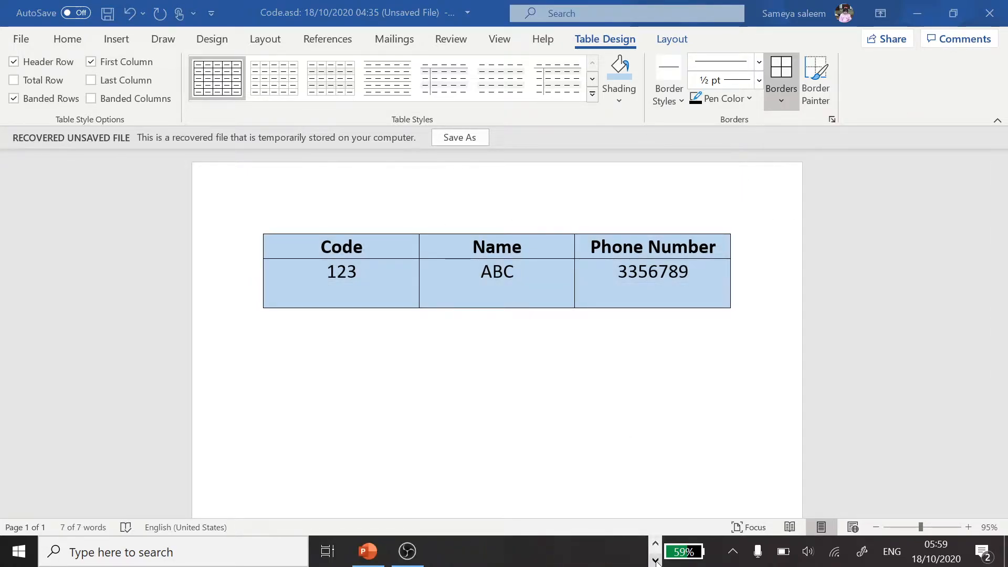
left_click(368, 551)
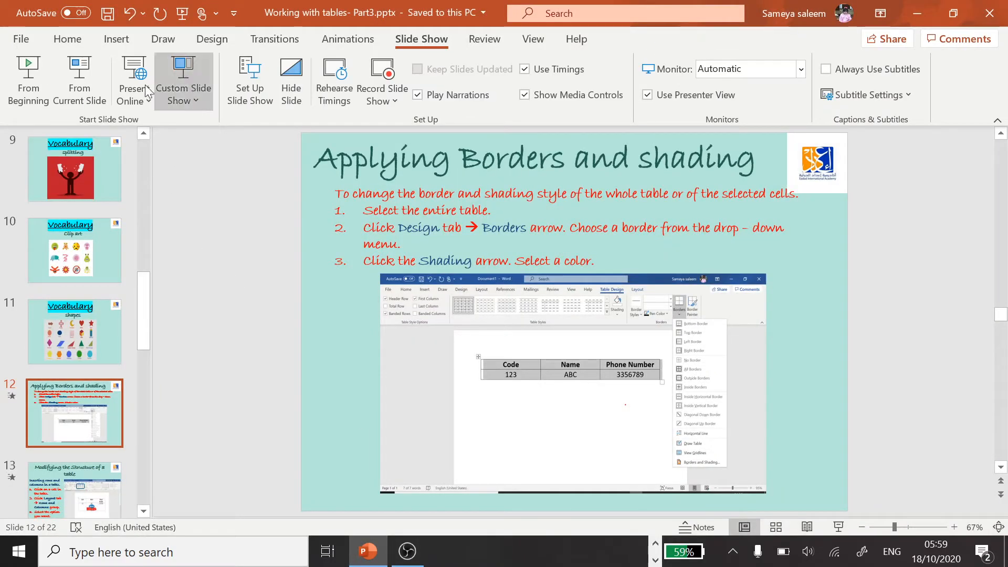
left_click(63, 87)
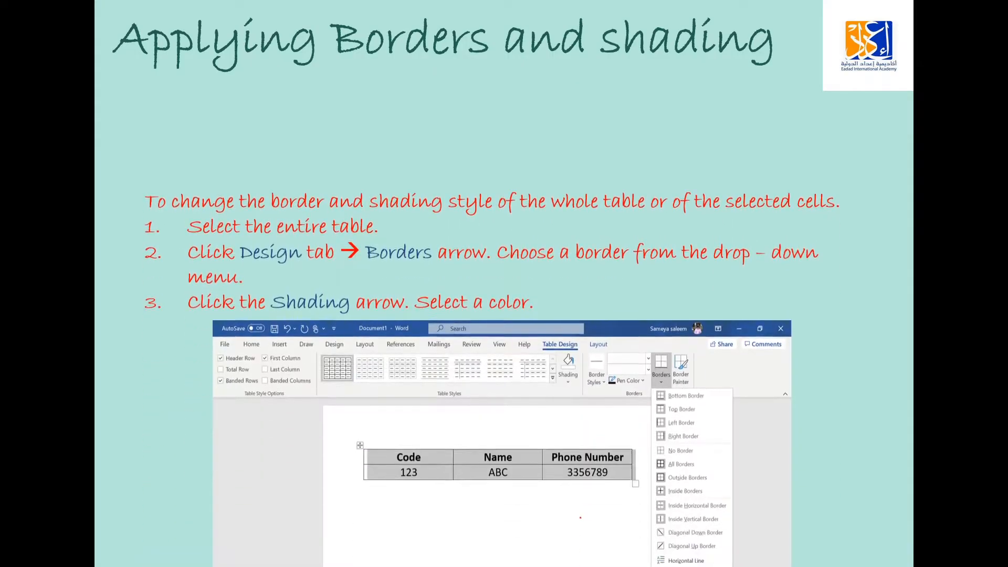
key("Right")
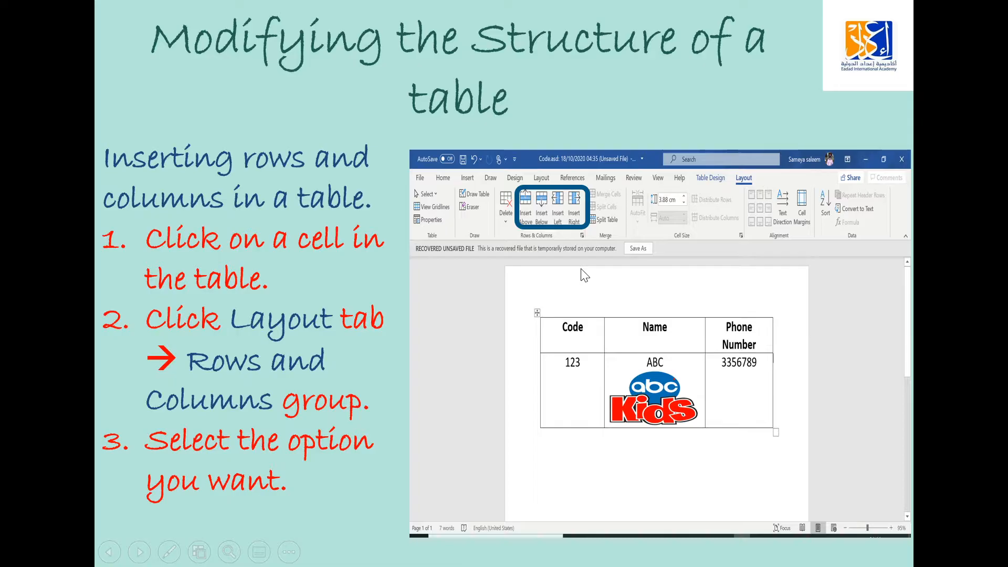
key("Escape")
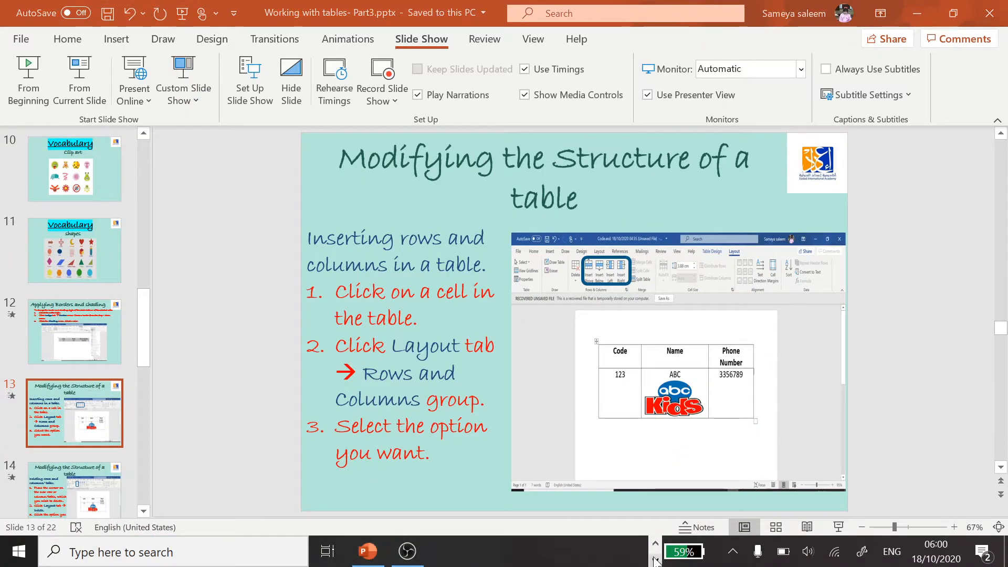
Switch back to the Word document and insert two rows below the selected two-row table.
left_click(655, 560)
left_click(628, 551)
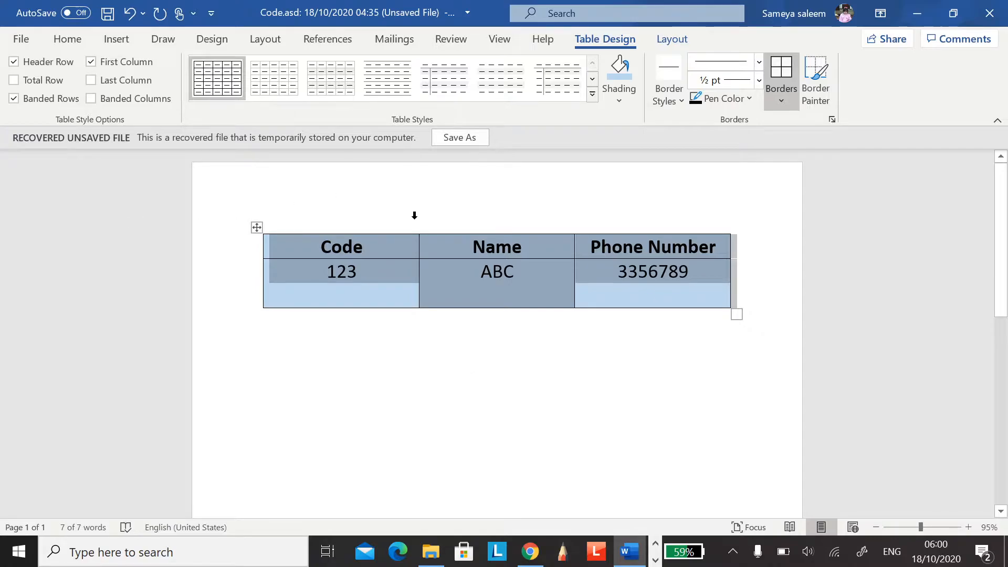
left_click(672, 40)
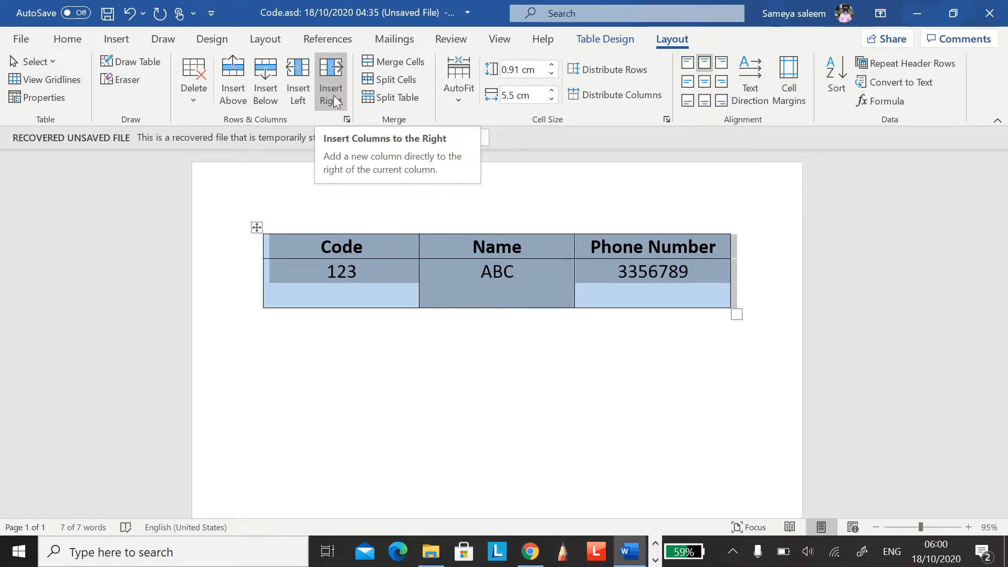
left_click(273, 93)
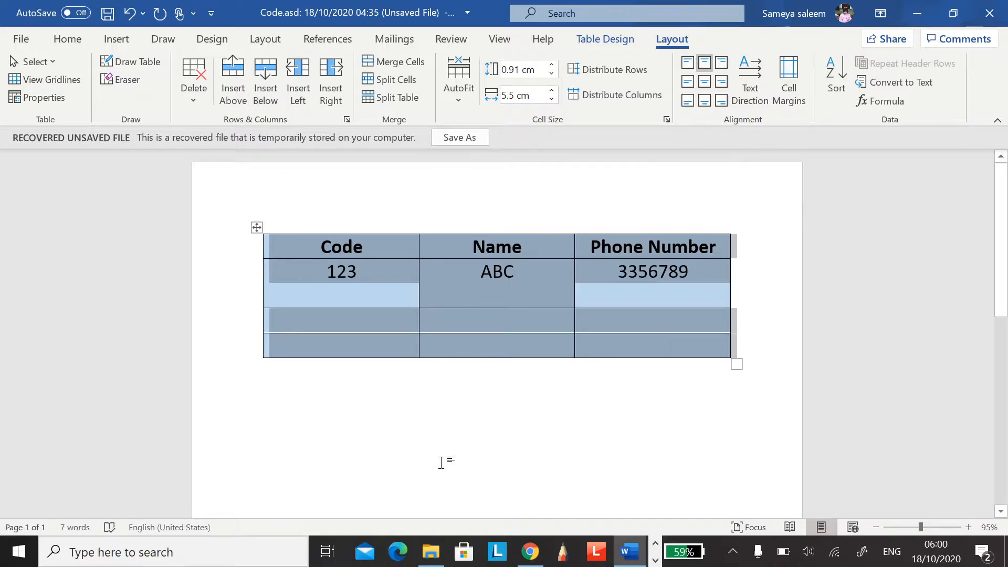
left_click(396, 364)
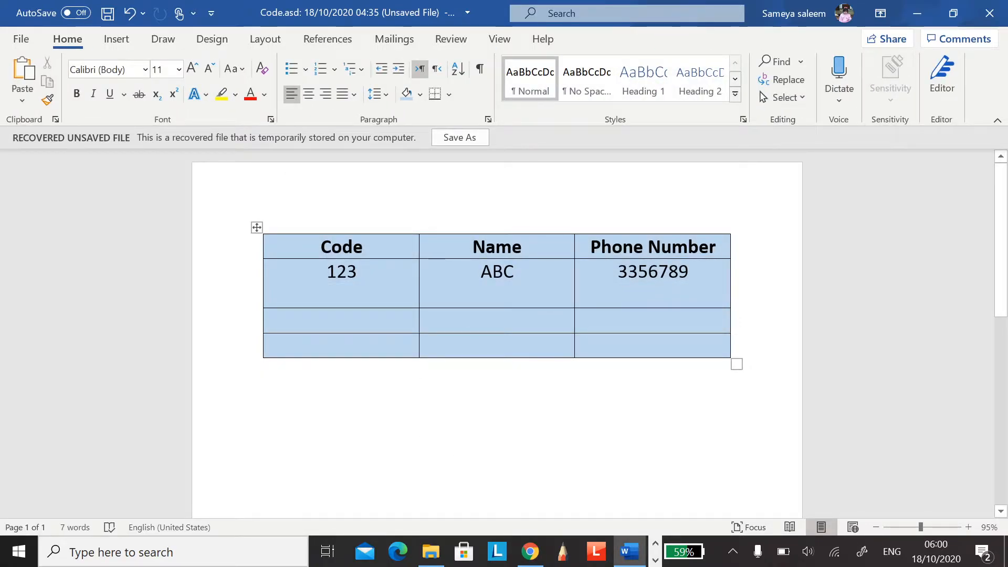
Insert one row below the row containing code 123.
left_click_drag(331, 247, 644, 275)
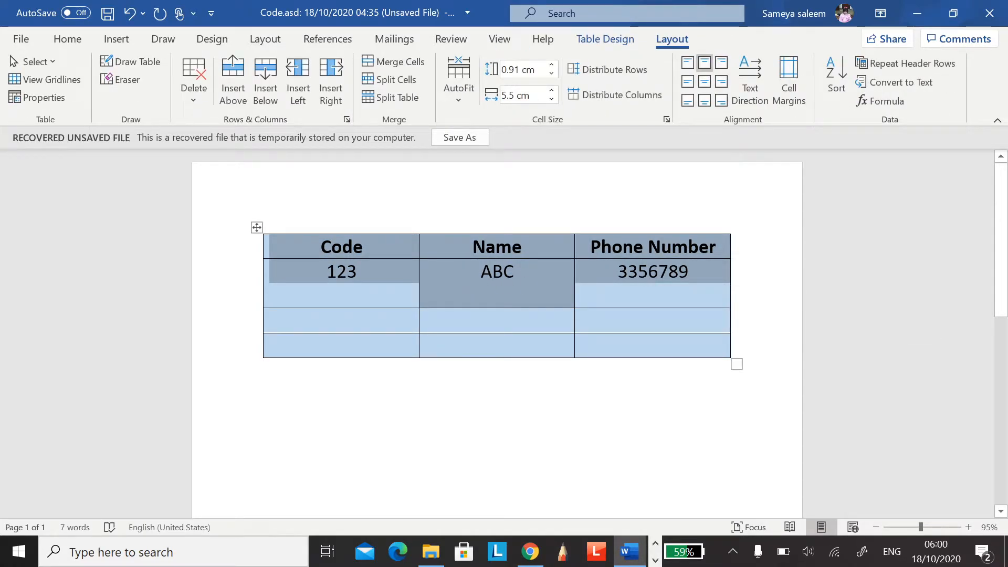
left_click(475, 391)
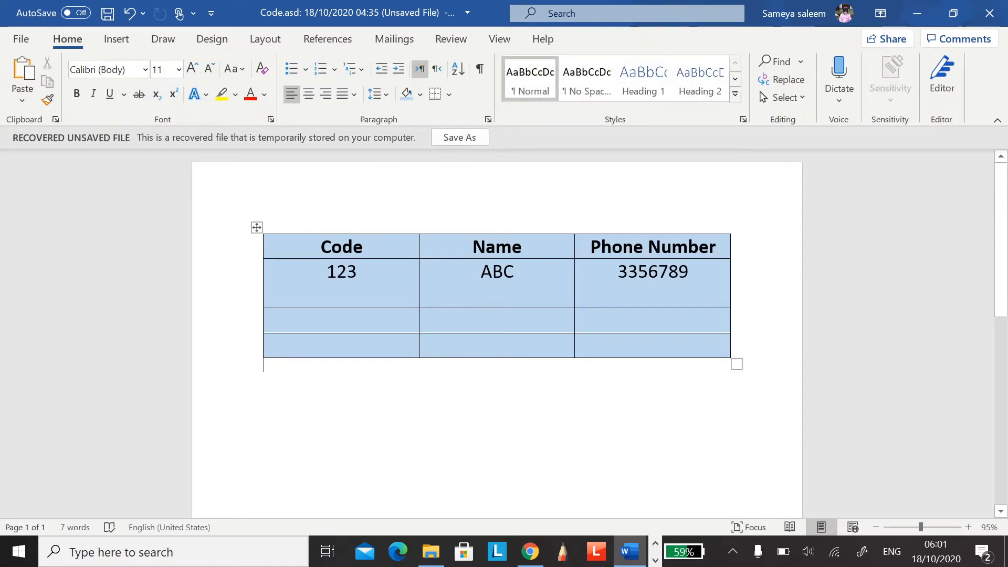
left_click_drag(328, 271, 652, 273)
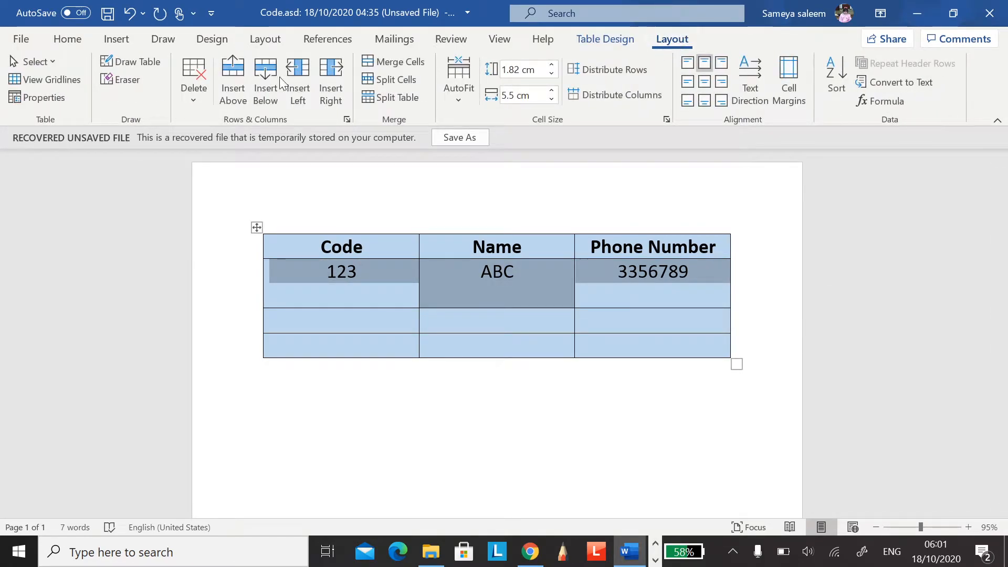
left_click(265, 96)
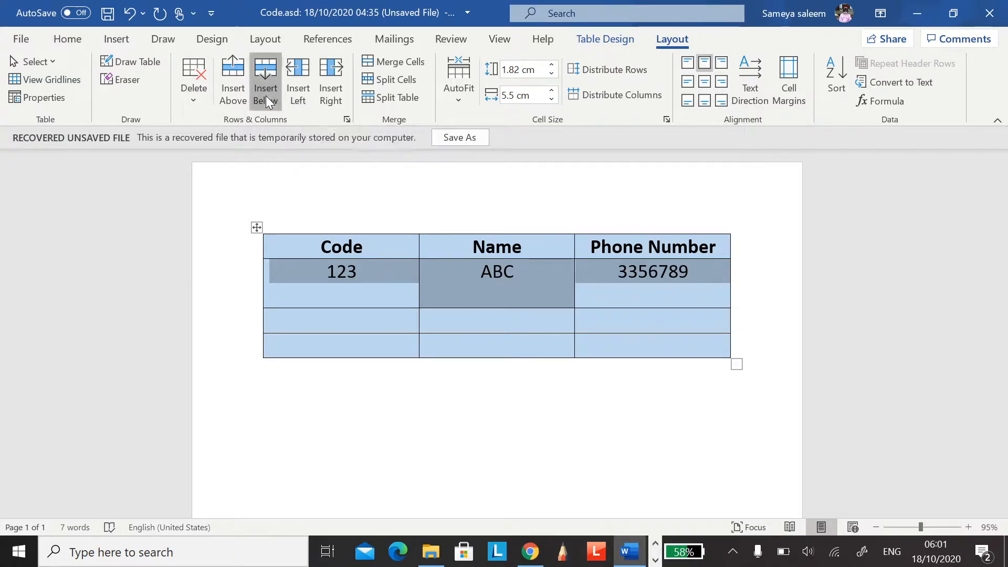
left_click(315, 320)
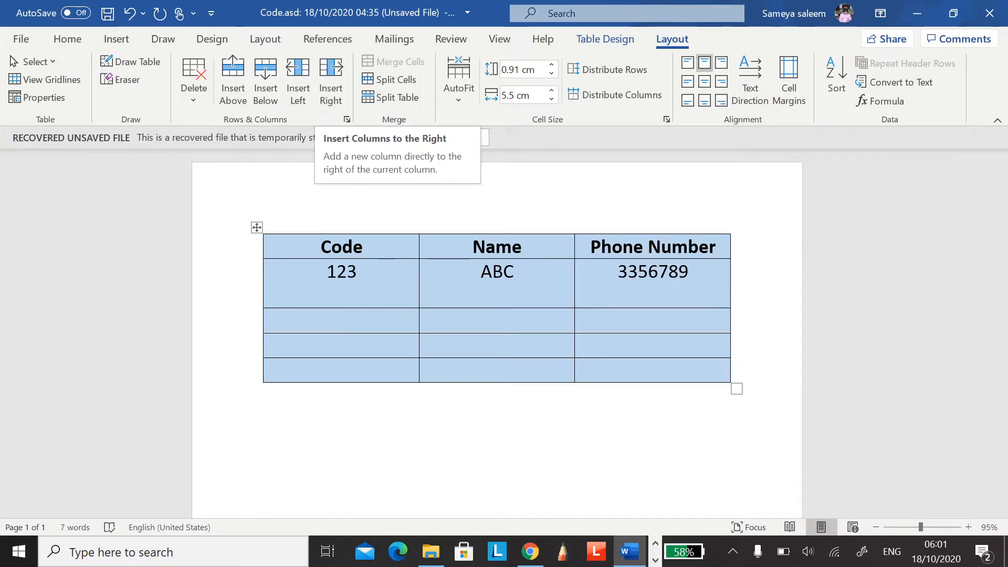
Insert three columns to the right of the Phone Number column, based on the whole table's selection.
left_click(259, 228)
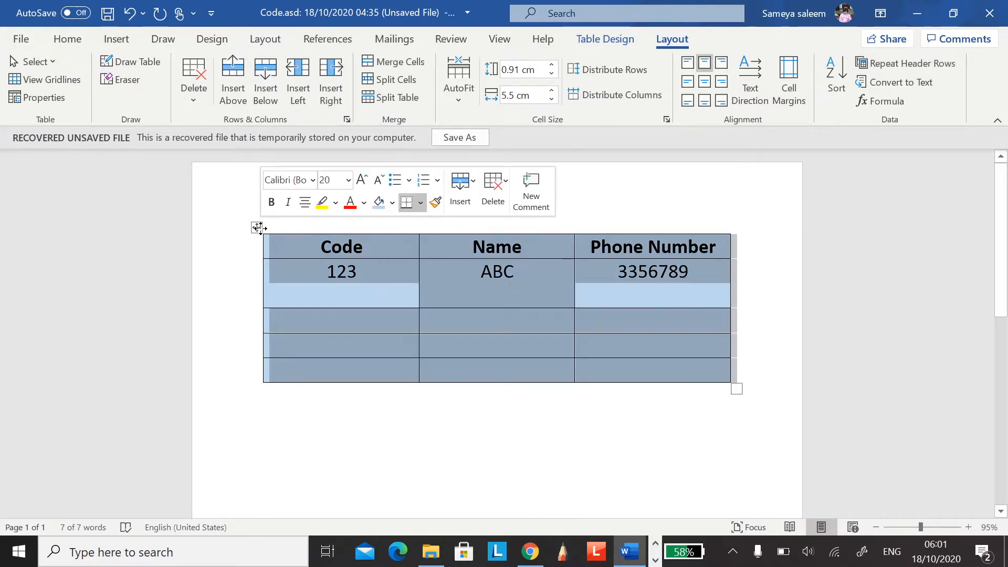
left_click(334, 100)
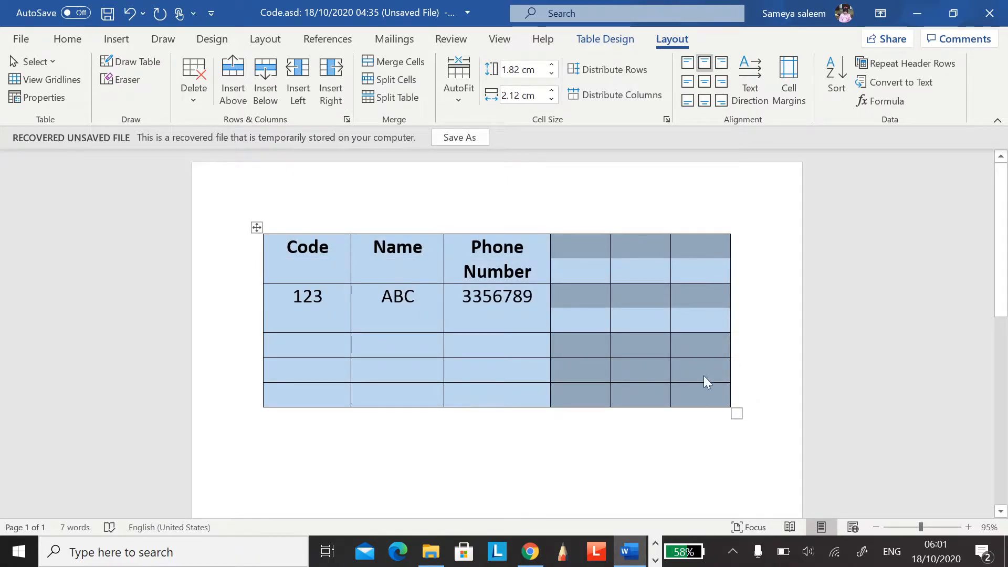
left_click(696, 456)
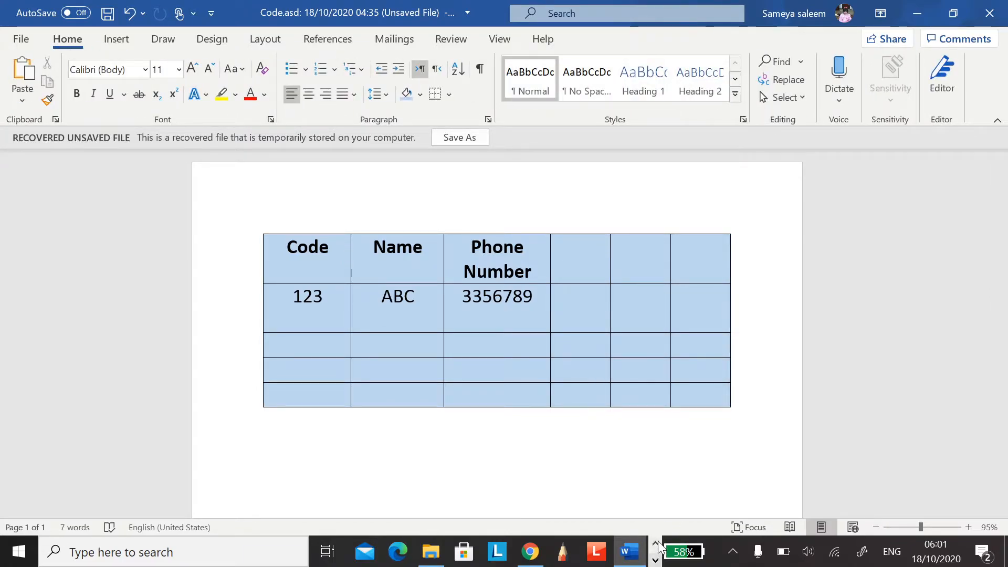
Switch to PowerPoint and present the slides through the one on deleting rows, columns or a table, ending the show there.
left_click(655, 559)
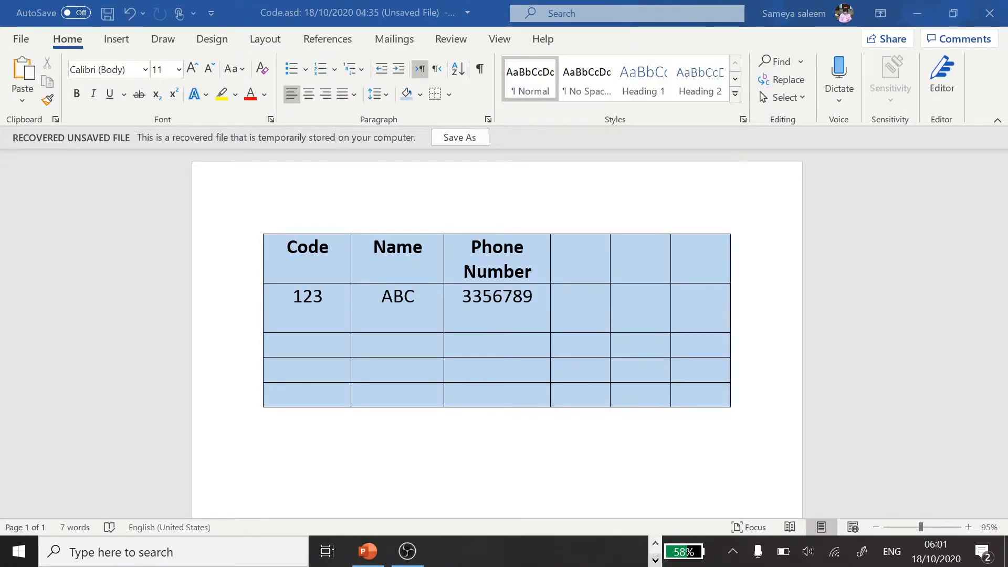
left_click(369, 551)
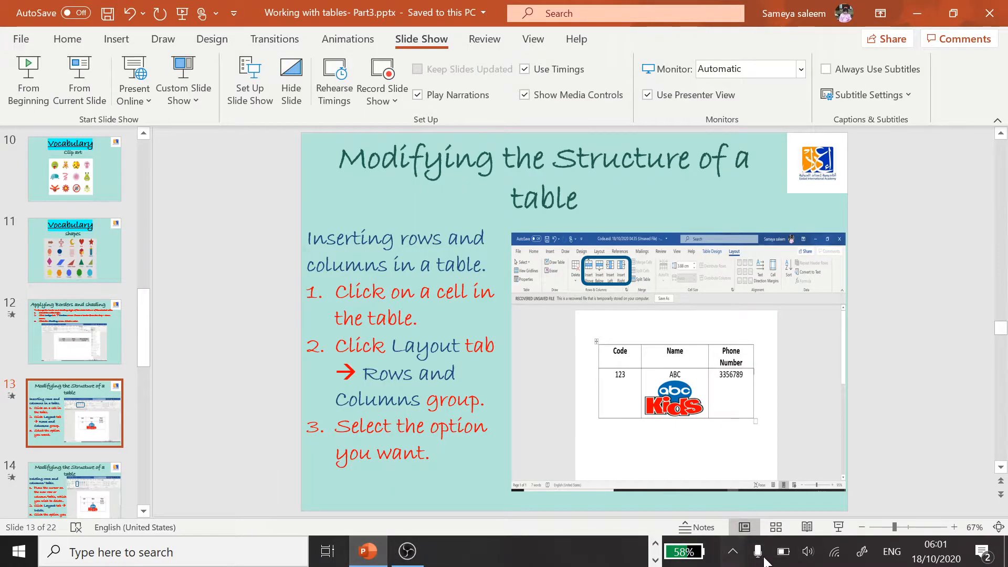
left_click(840, 525)
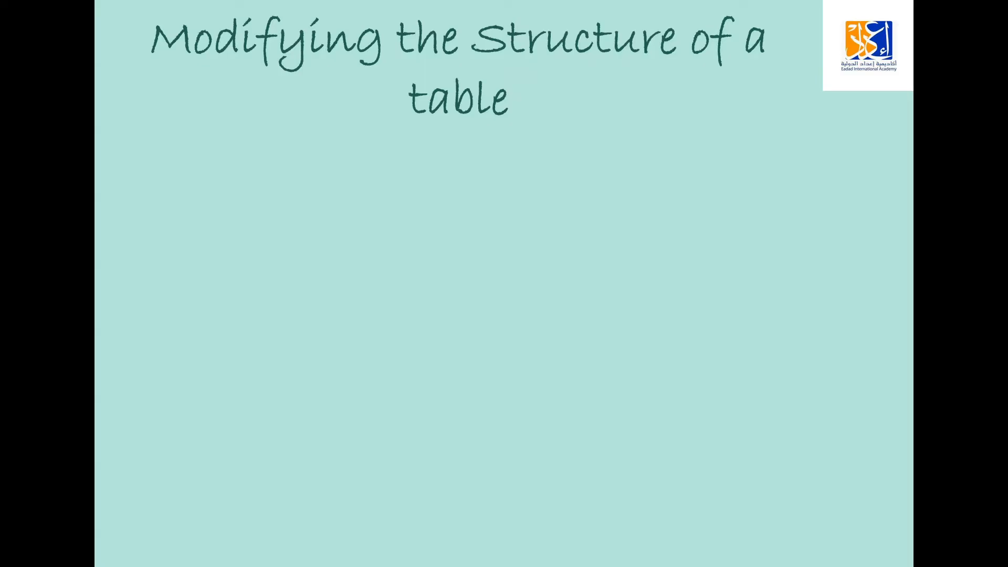
key("Right")
key("Right")
key("Right")
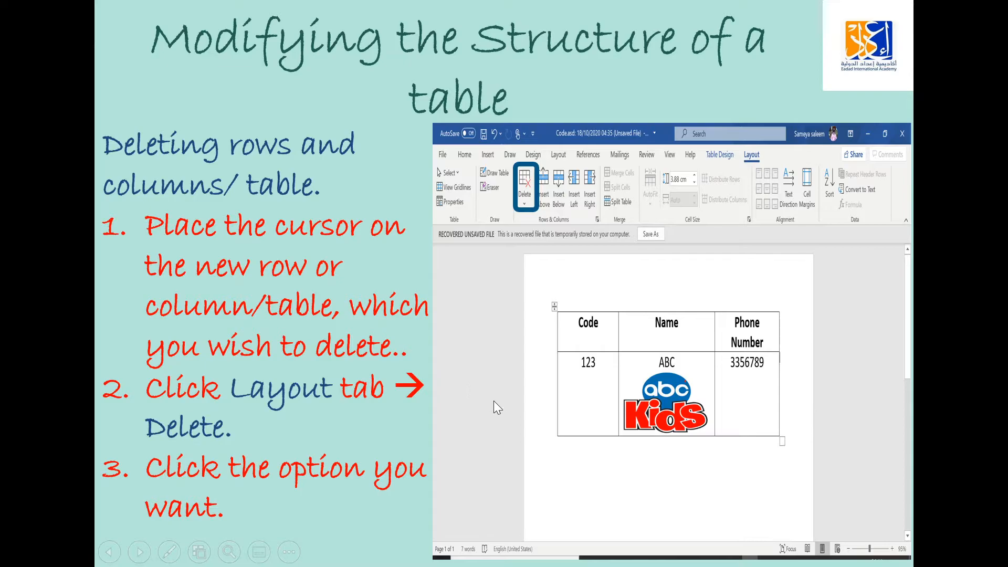
key("Escape")
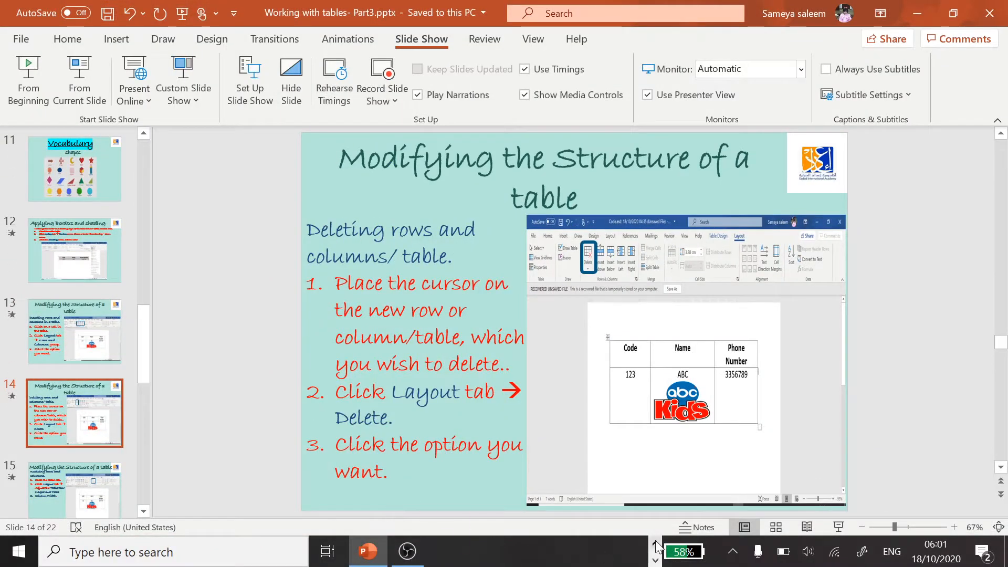
Switch back to the Word document and delete the three empty columns beside Phone Number.
left_click(629, 551)
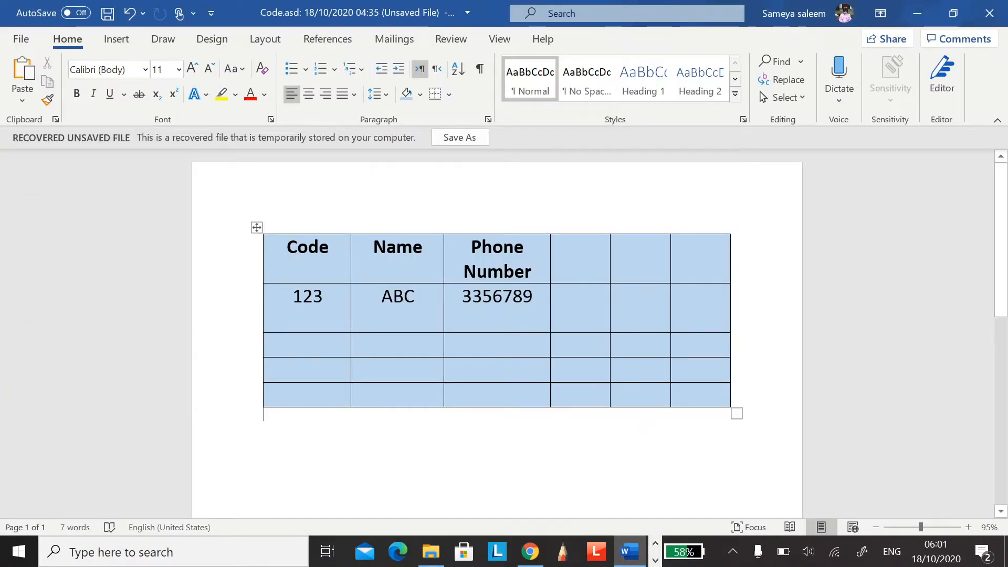
left_click_drag(589, 263, 709, 252)
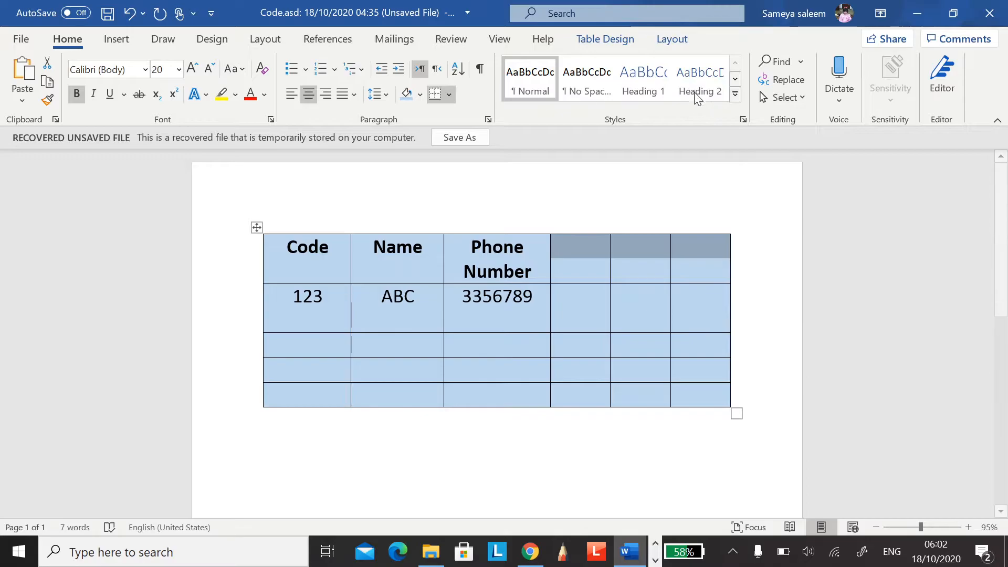
left_click(671, 42)
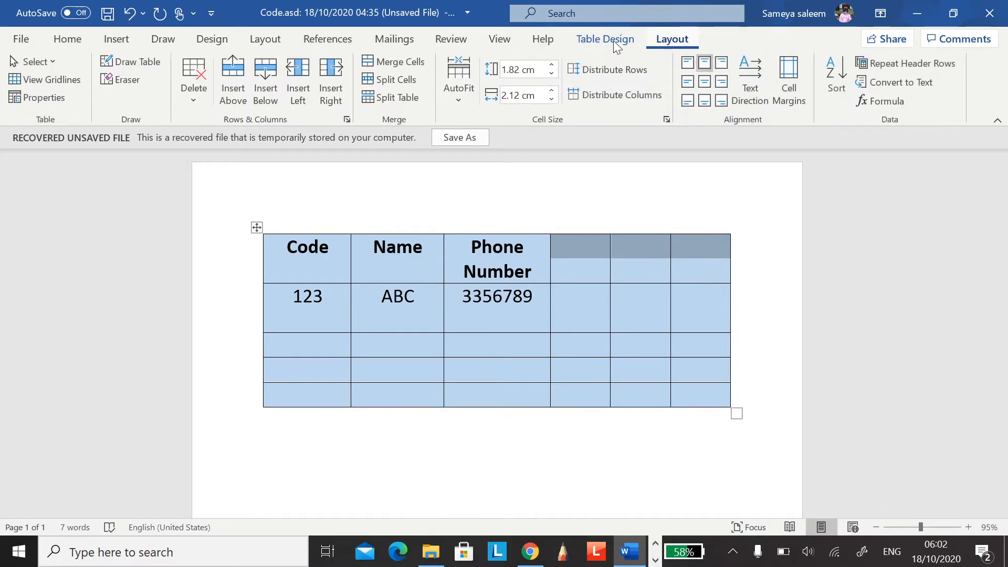
left_click(202, 105)
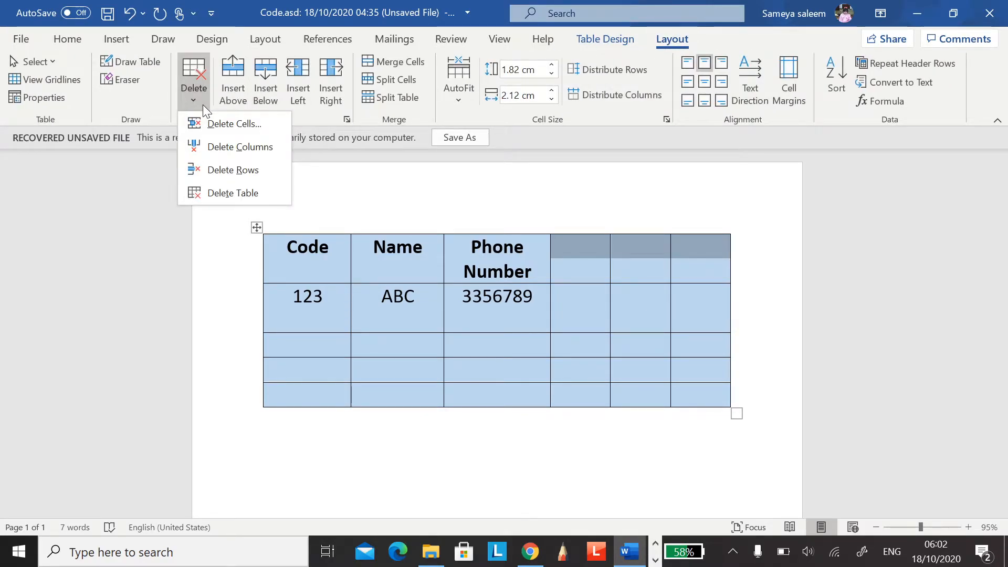
left_click(260, 150)
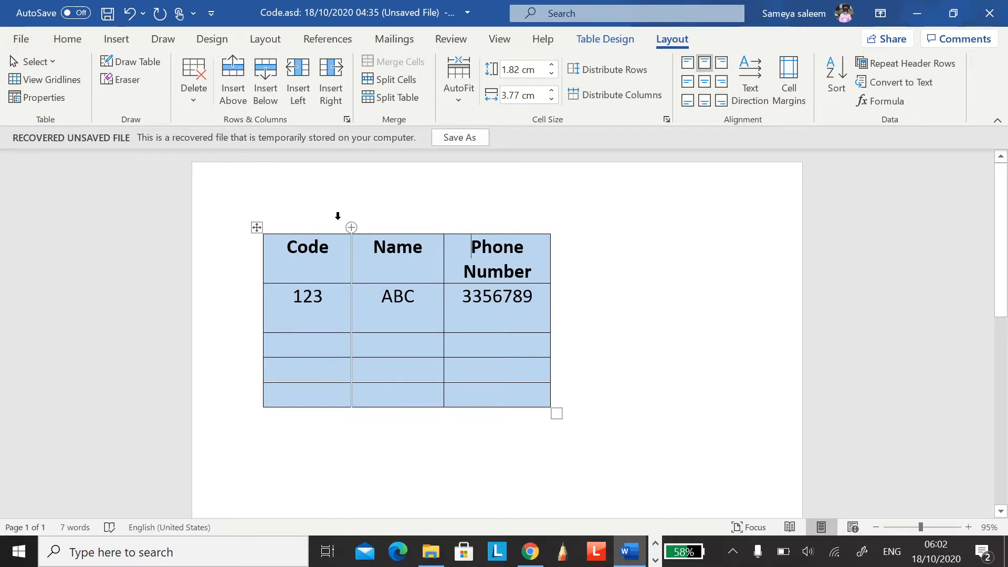
Switch to PowerPoint and present the slides from deleting to resizing rows and columns, and return to the Word document.
left_click(655, 560)
left_click(368, 552)
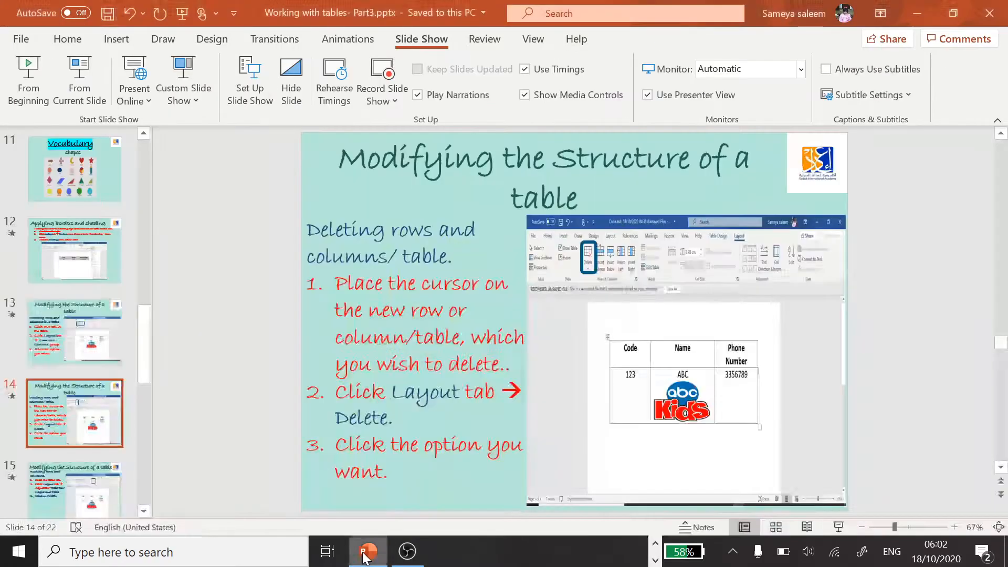
left_click(841, 527)
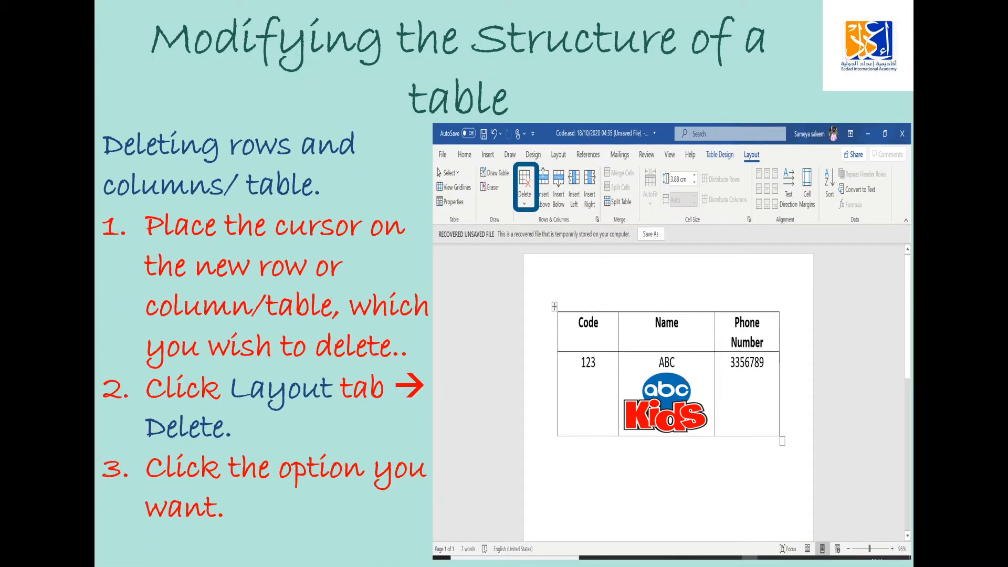
key("Right")
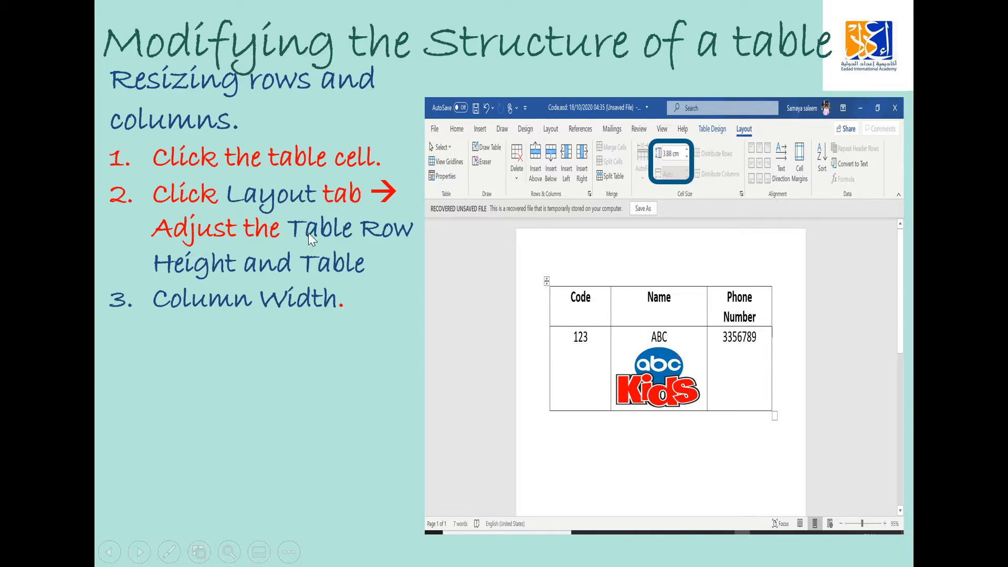
left_click(355, 307)
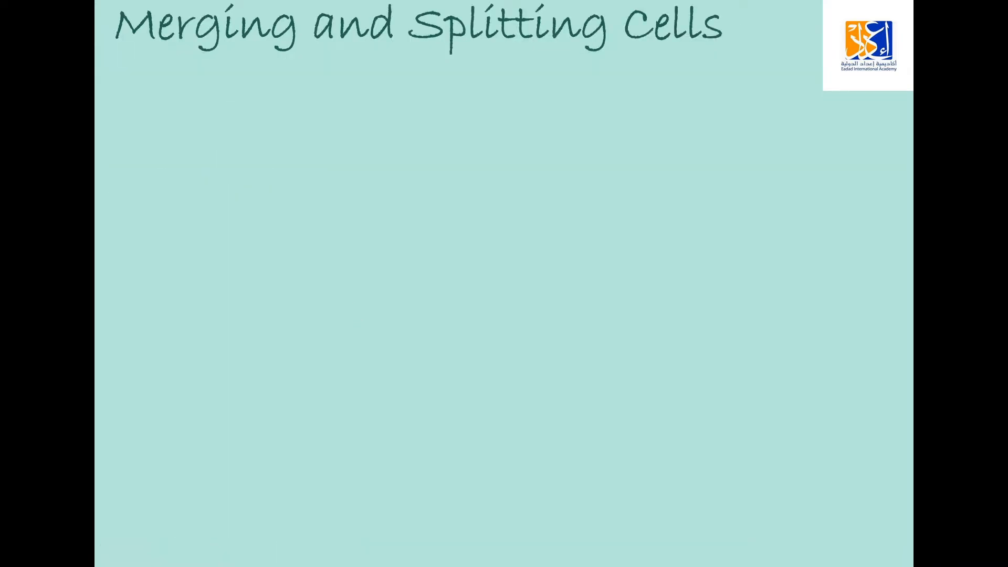
key("Left")
key("Escape")
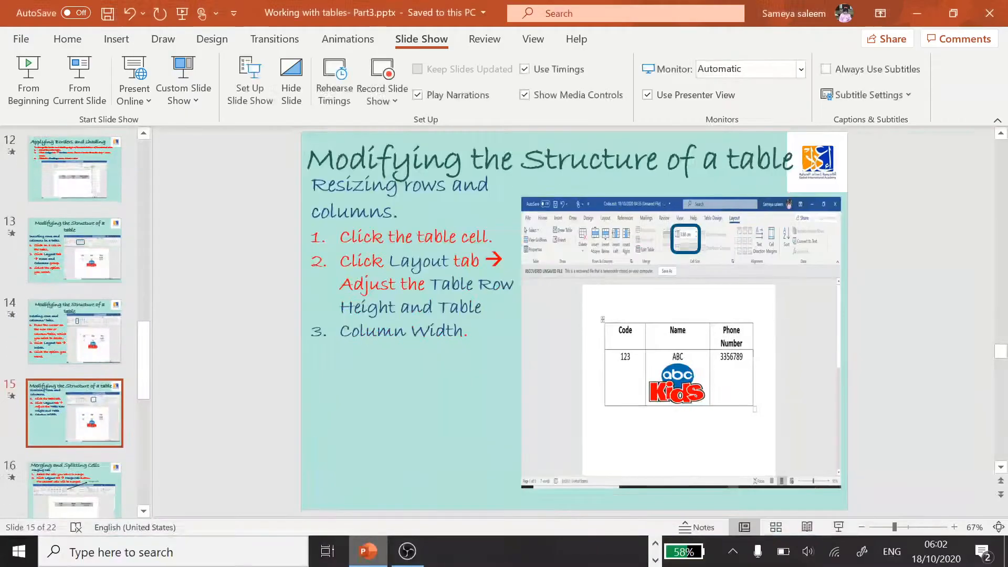
left_click(655, 544)
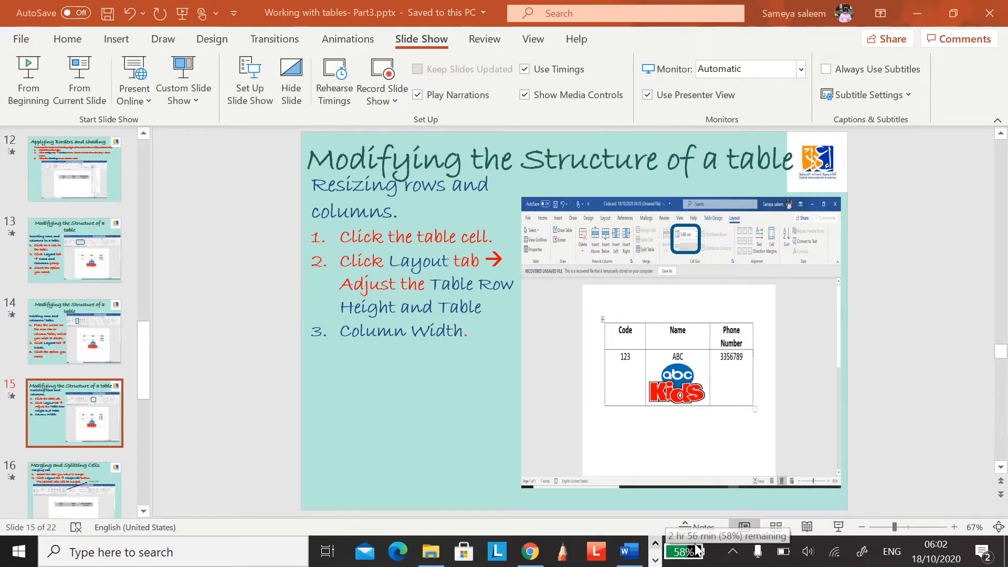
left_click(629, 552)
Increase the height of the empty row directly below the 123 row to 2 cm.
left_click(526, 298)
left_click(462, 308)
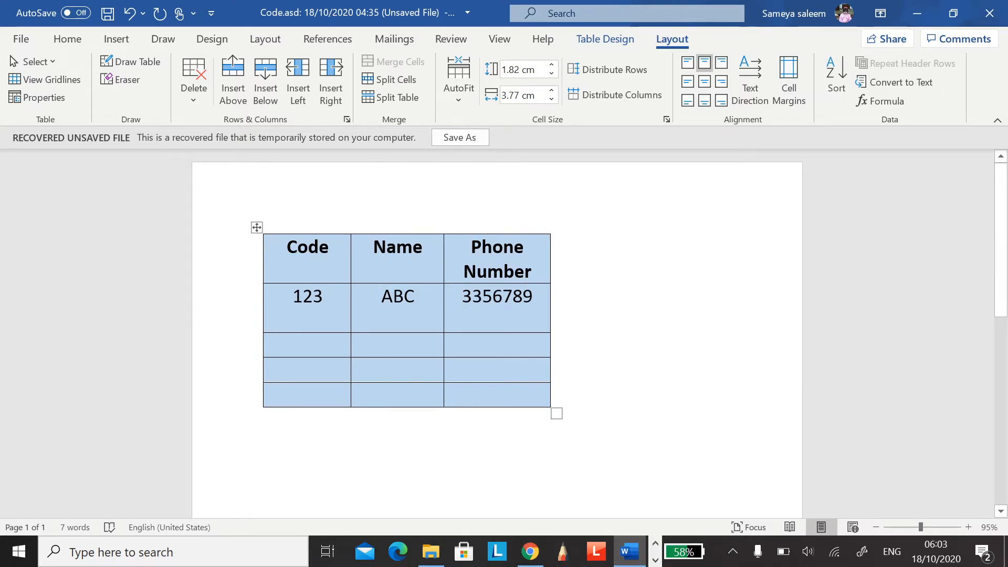
key("Down")
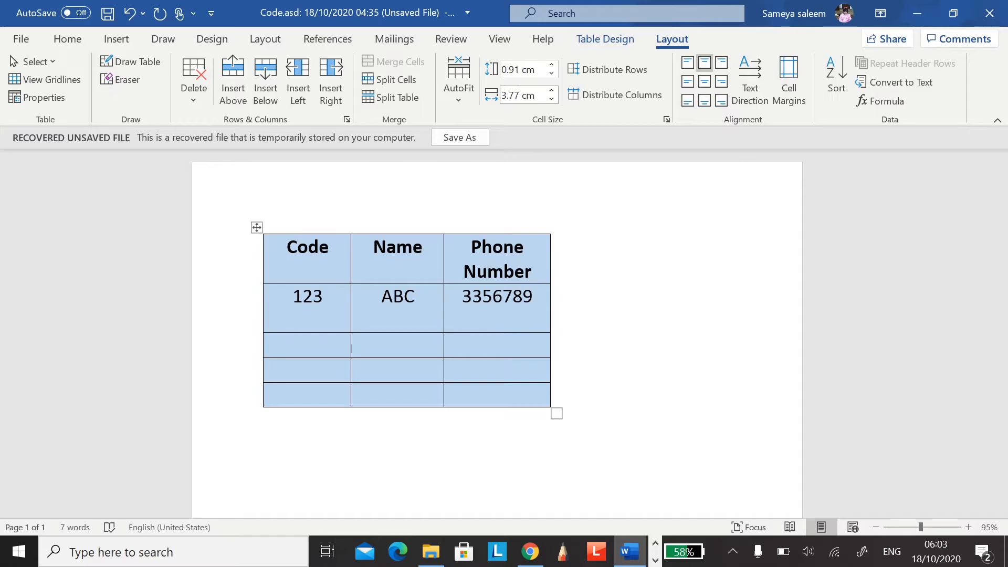
left_click(551, 65)
left_click(552, 65)
left_click(552, 65)
left_click(551, 65)
left_click(552, 65)
left_click(551, 65)
left_click(551, 66)
left_click(552, 65)
left_click(552, 65)
left_click(552, 65)
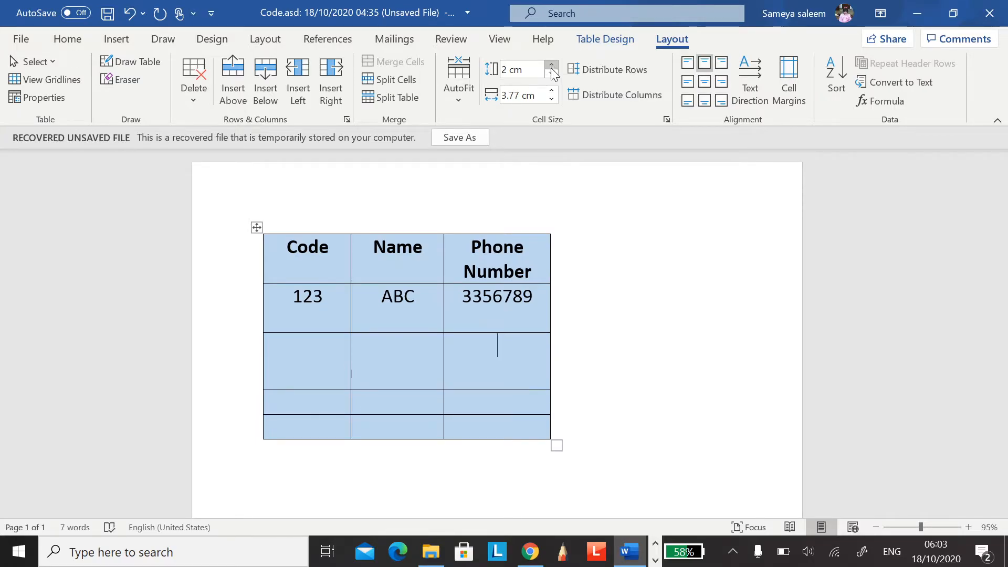
Reduce the height of the first empty row to 1.1 cm.
left_click(552, 73)
left_click(552, 73)
left_click(552, 74)
left_click(552, 74)
left_click(552, 73)
left_click(552, 73)
left_click(552, 73)
left_click(552, 73)
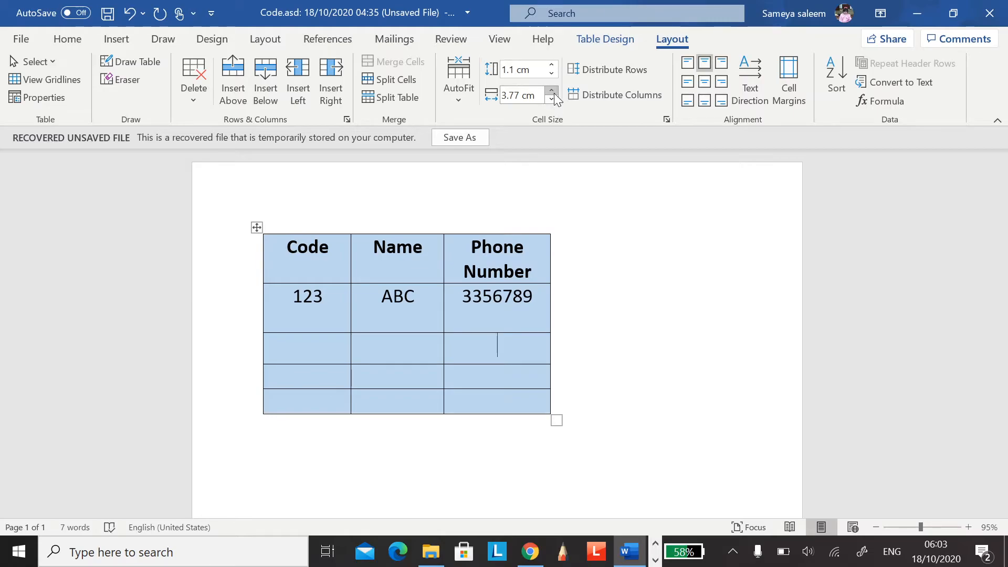
Widen the Phone Number column to 5.1 cm.
left_click(552, 90)
left_click(552, 90)
left_click(552, 91)
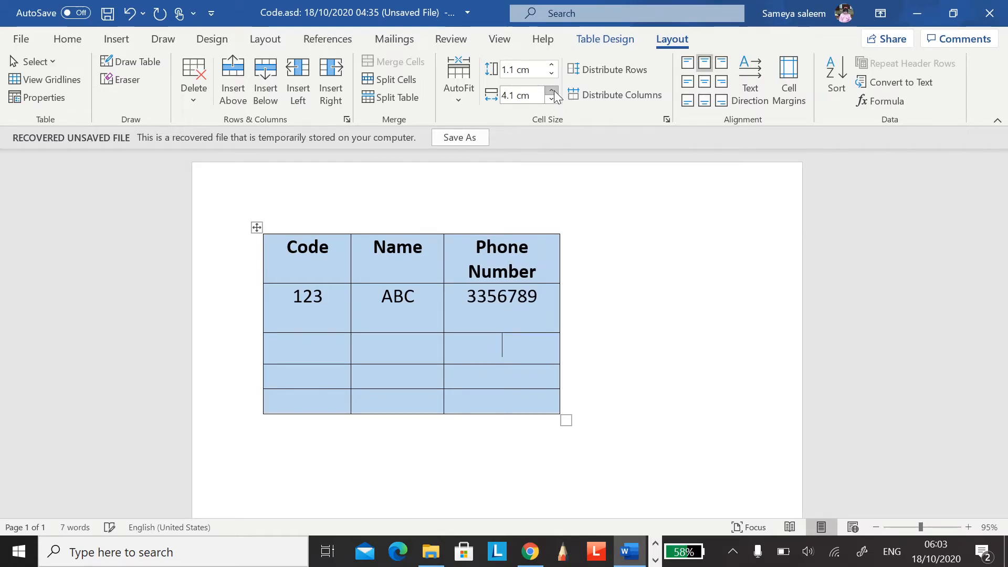
left_click(552, 90)
left_click(552, 90)
left_click(552, 90)
left_click(552, 90)
left_click(552, 90)
left_click(553, 91)
left_click(552, 90)
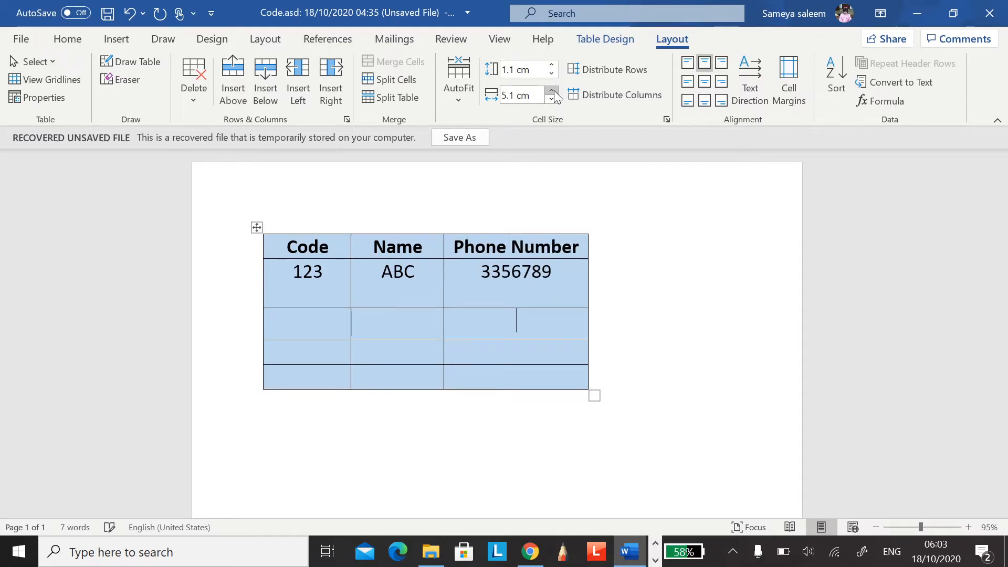
Narrow the Phone Number column to 4.2 cm.
left_click(553, 98)
left_click(552, 99)
left_click(552, 98)
left_click(552, 99)
left_click(552, 99)
left_click(552, 99)
left_click(552, 99)
left_click(552, 99)
left_click(553, 98)
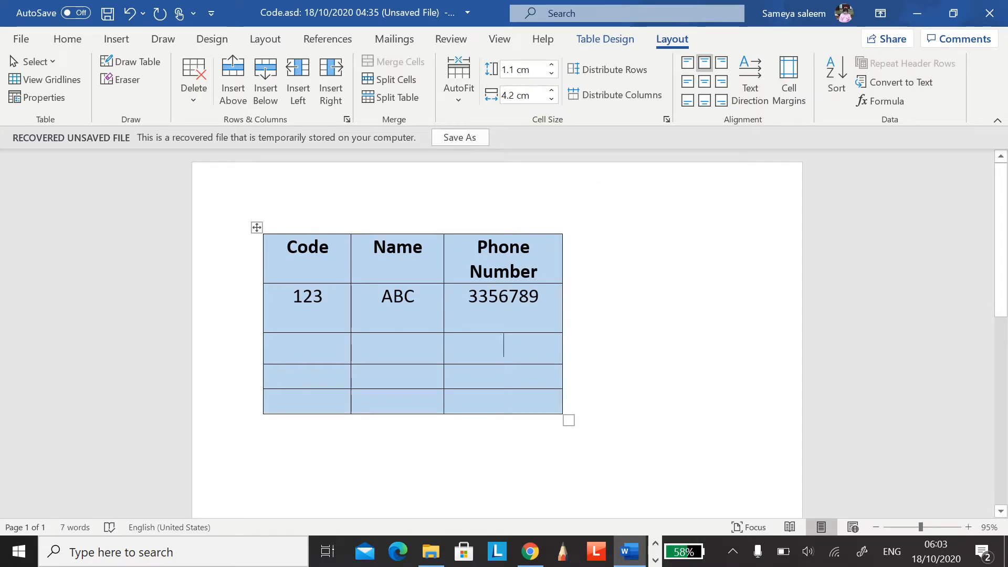
Switch to PowerPoint and present the slides from resizing rows and columns to merging cells, and return to the Word document.
left_click(655, 559)
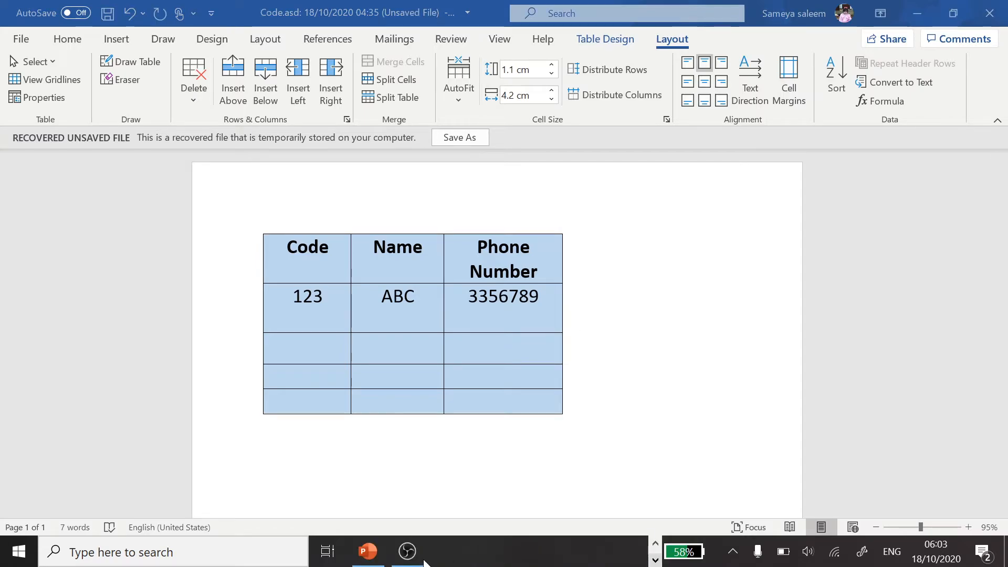
left_click(365, 556)
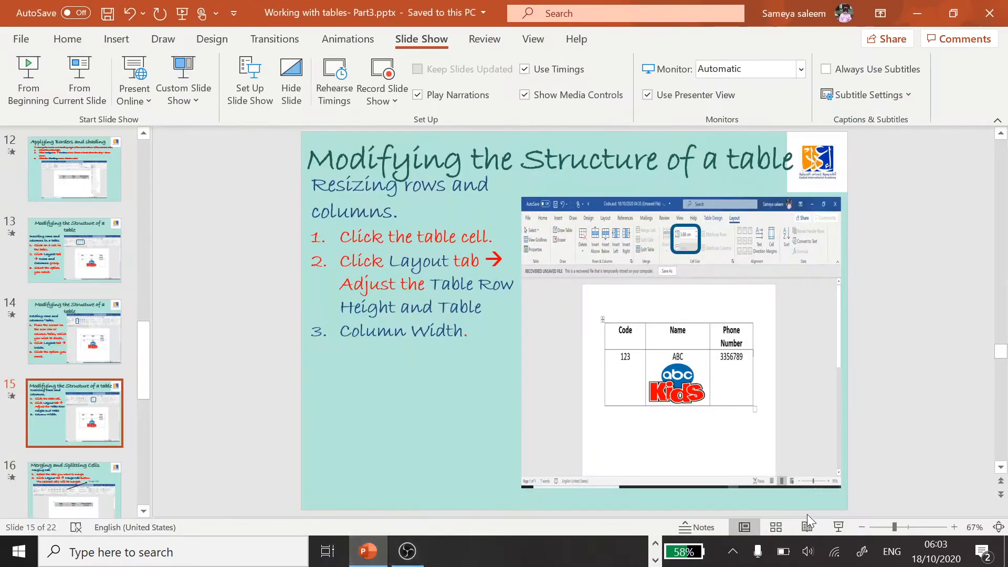
left_click(838, 527)
key("Right")
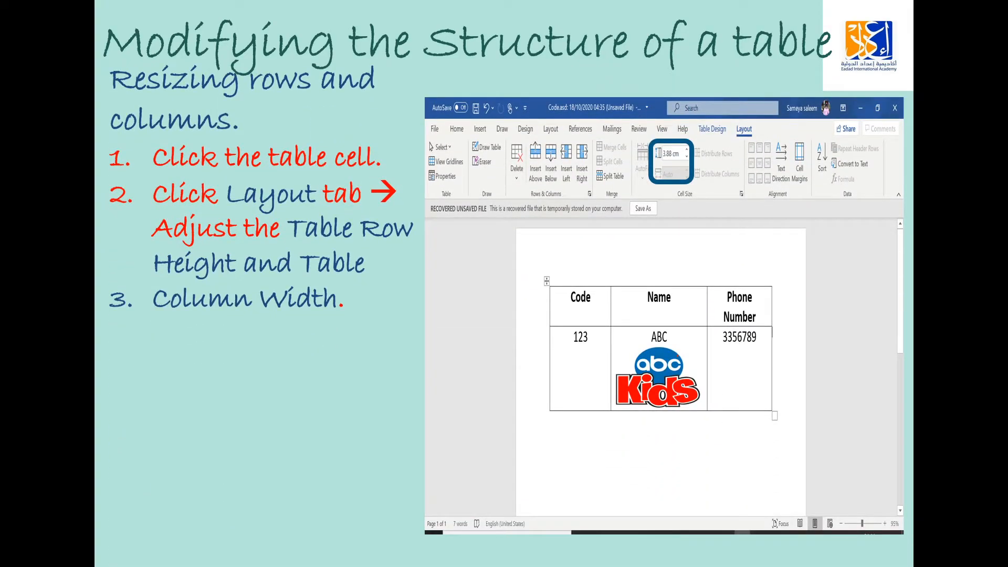
key("Right")
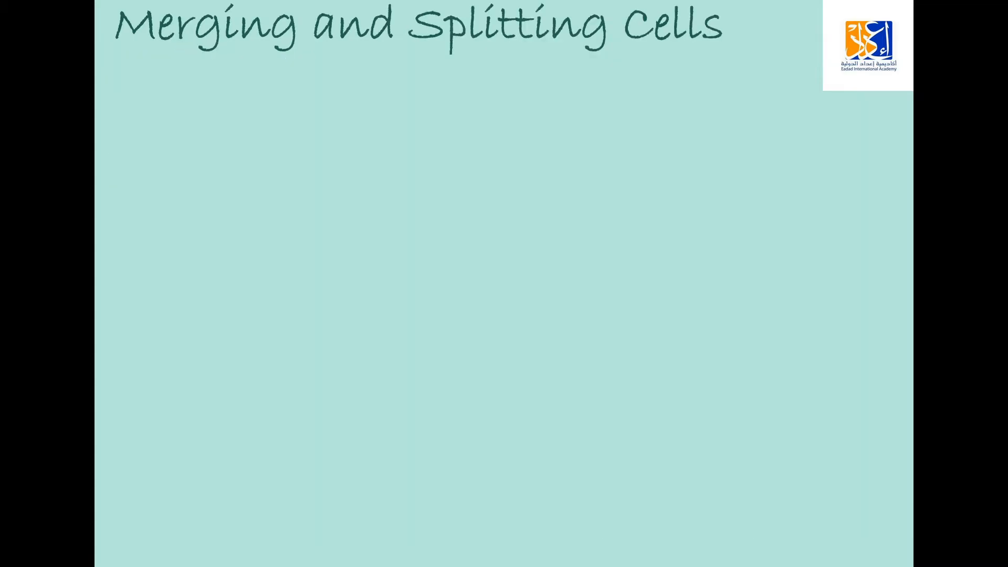
key("Right")
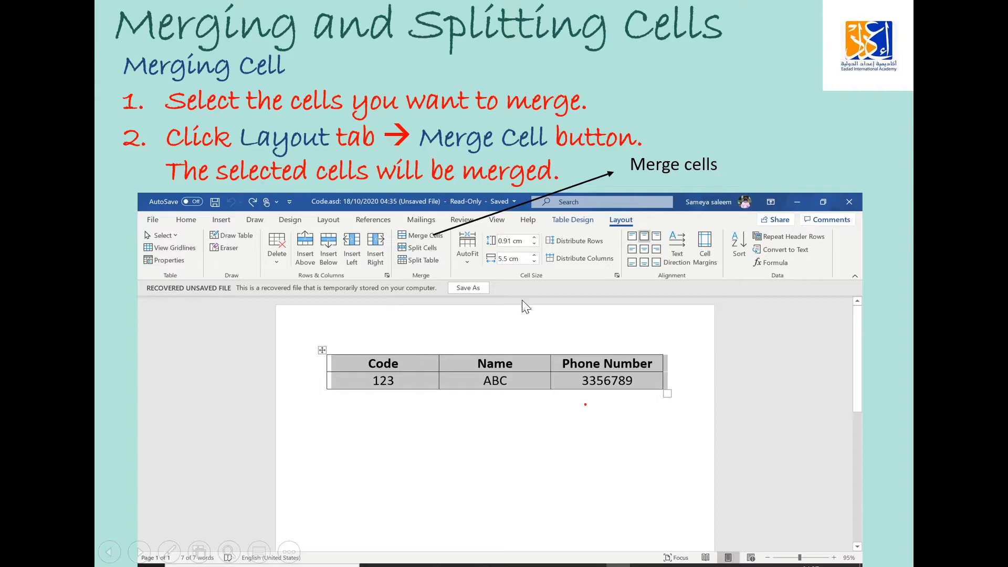
key("Escape")
left_click(655, 560)
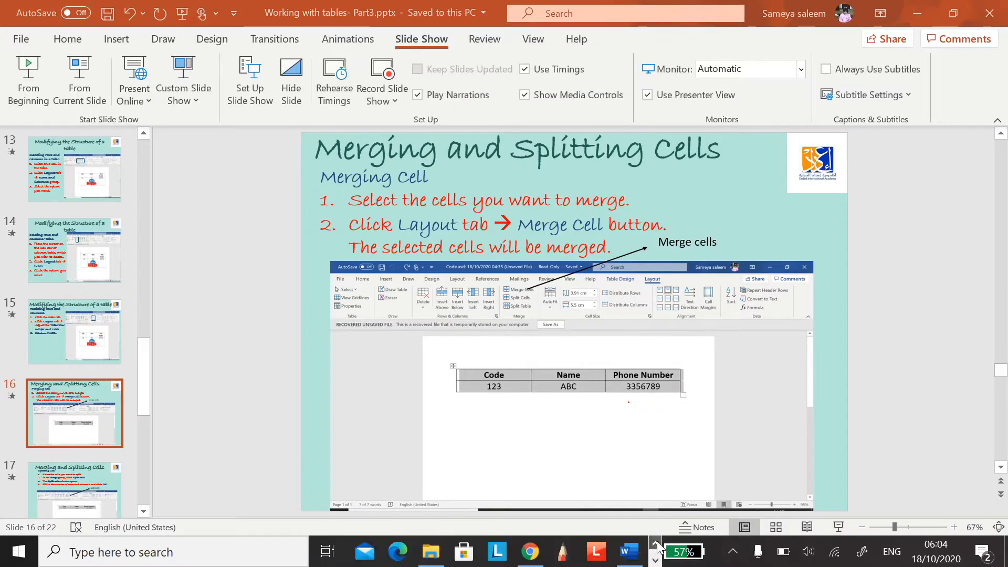
left_click(630, 551)
Merge the 123 and ABC cells into one cell, and undo the merge.
left_click(325, 300)
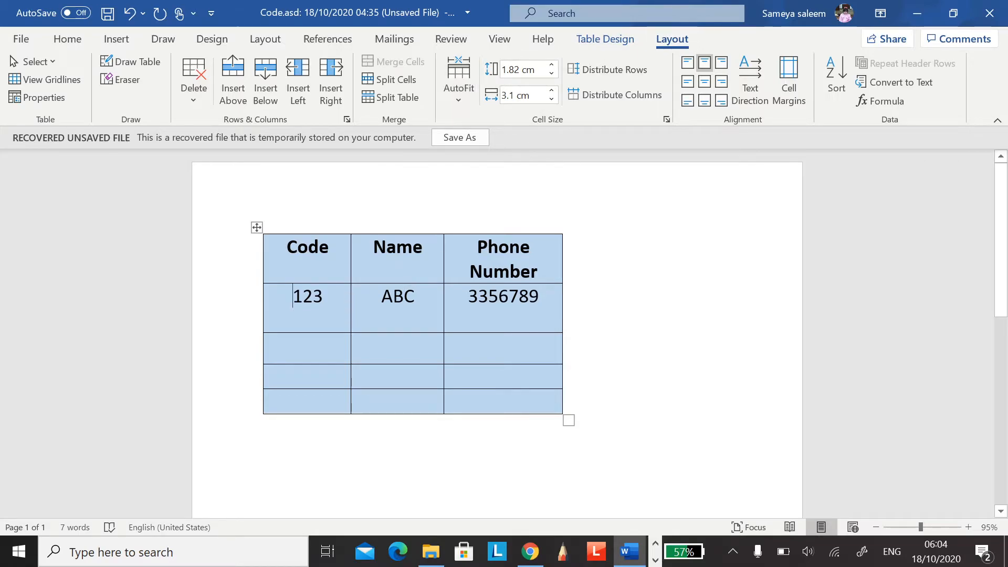
left_click_drag(294, 296, 399, 310)
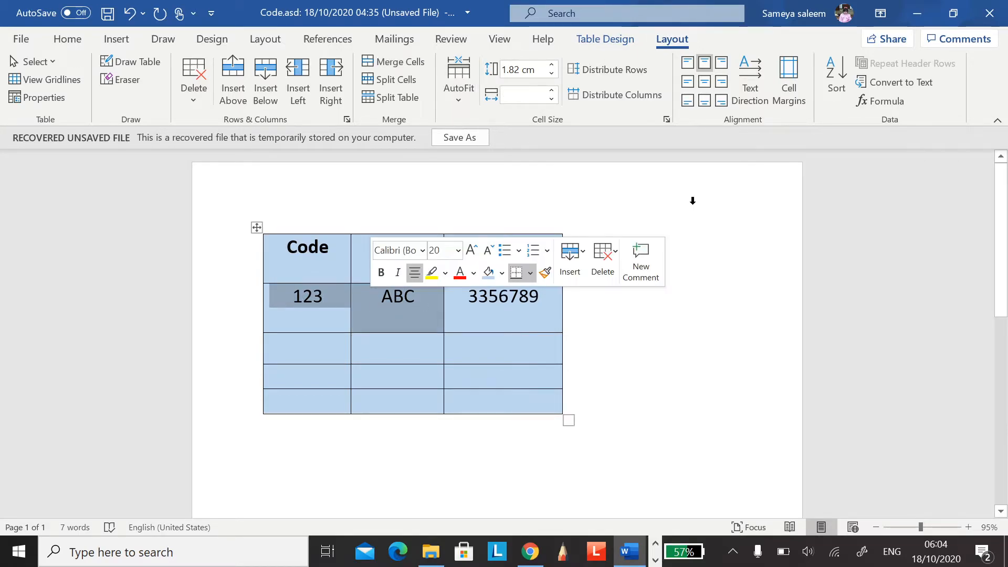
left_click(413, 64)
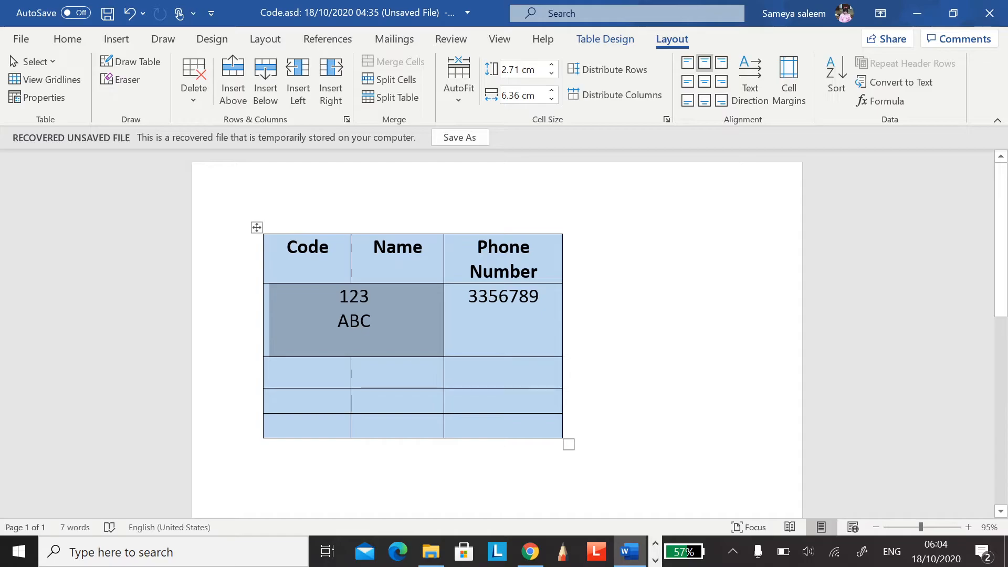
left_click(339, 313)
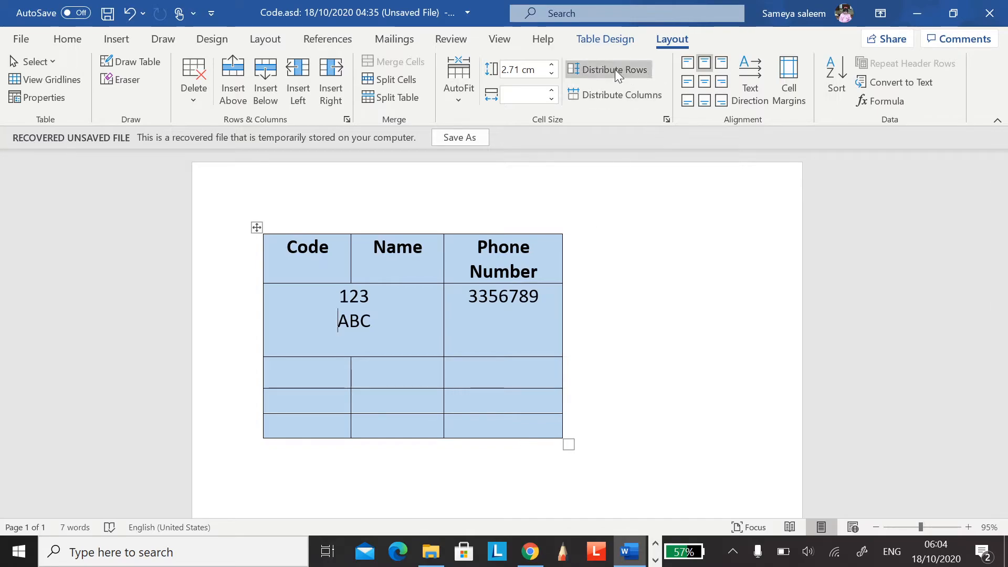
left_click(130, 12)
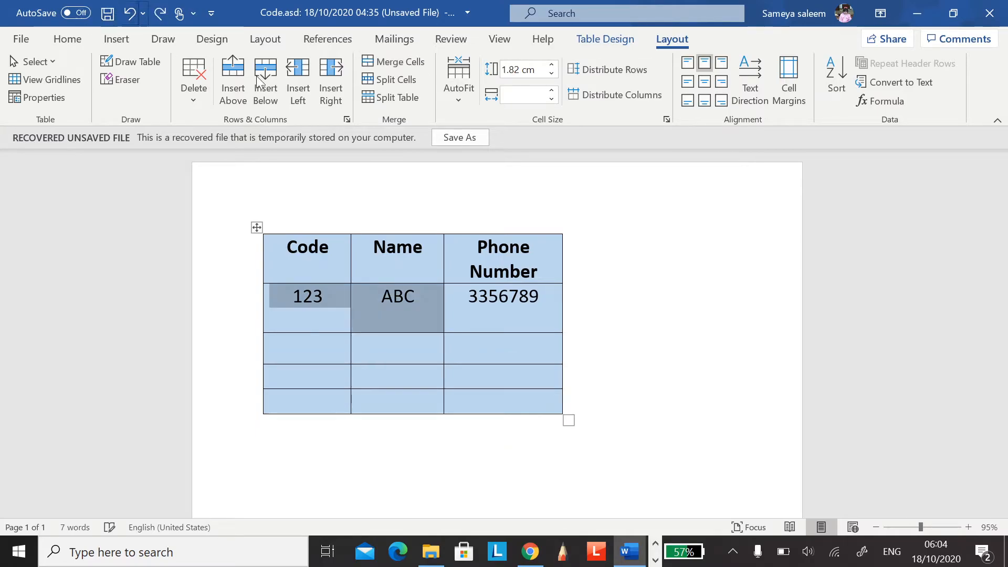
left_click(603, 269)
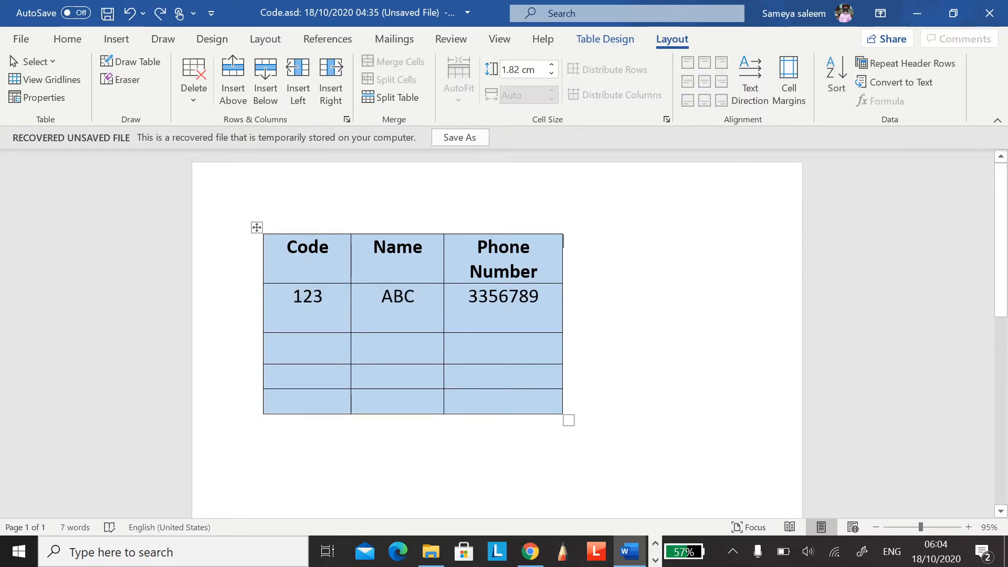
Merge all cells of the Code and Name columns below the header row into one cell.
left_click_drag(303, 297, 397, 383)
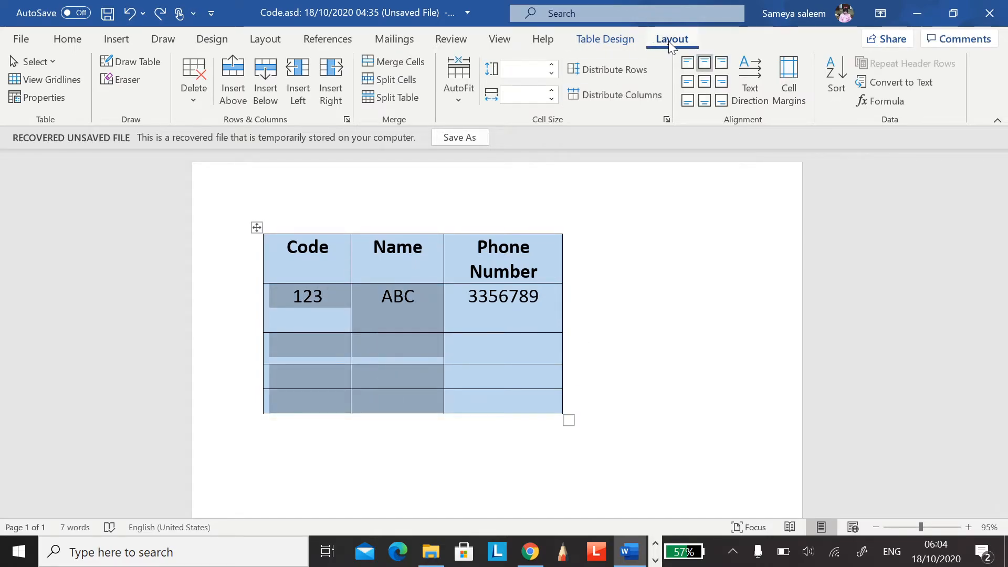
left_click(423, 63)
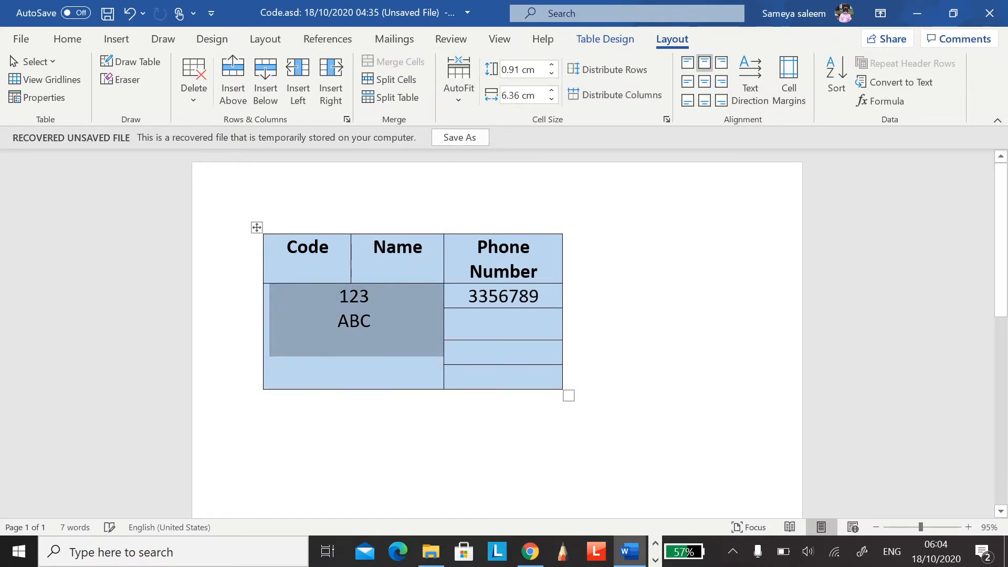
left_click(415, 436)
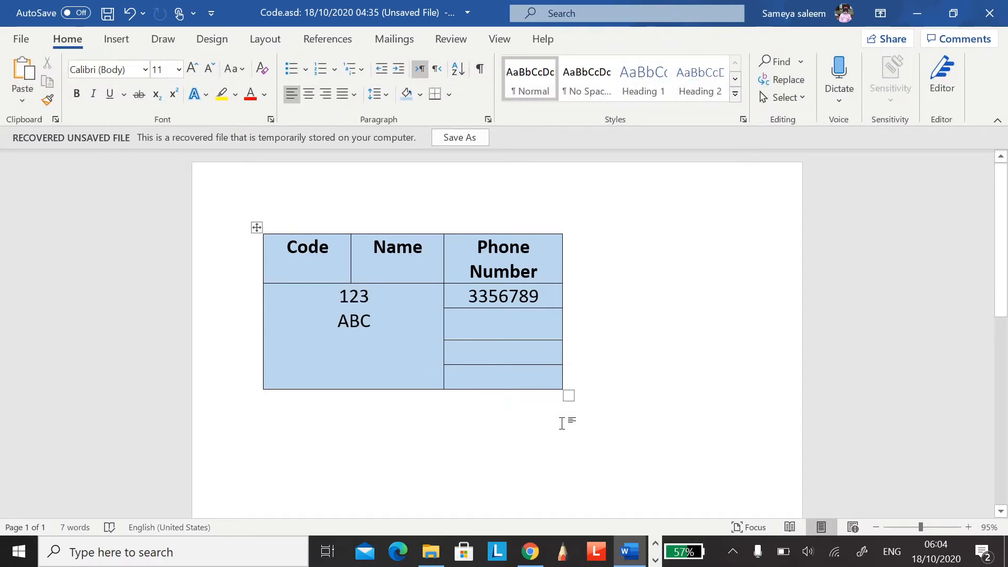
Switch to PowerPoint and present the slides on merging and splitting cells, and return to the Word document.
left_click(655, 560)
left_click(367, 552)
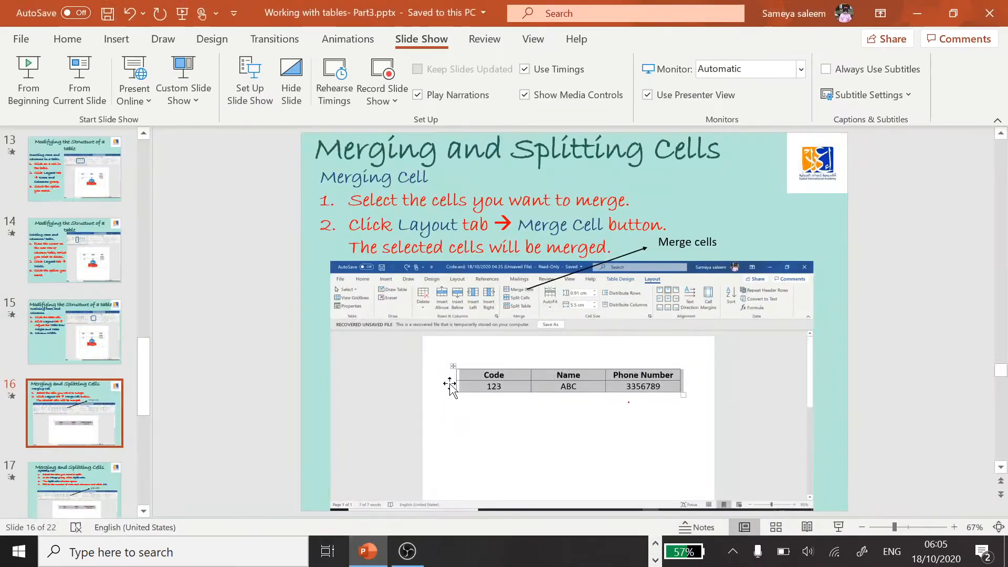
left_click(839, 527)
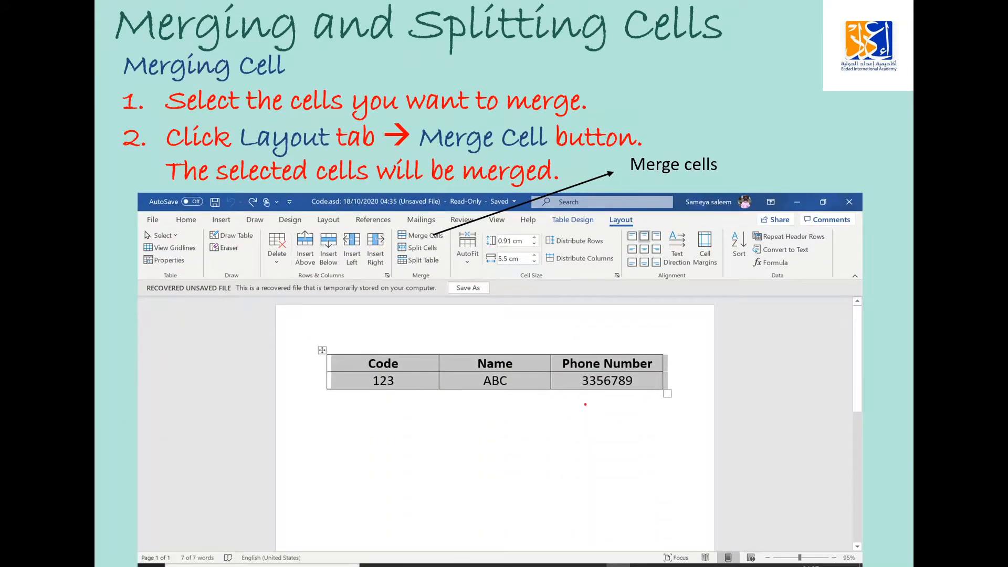
left_click(839, 527)
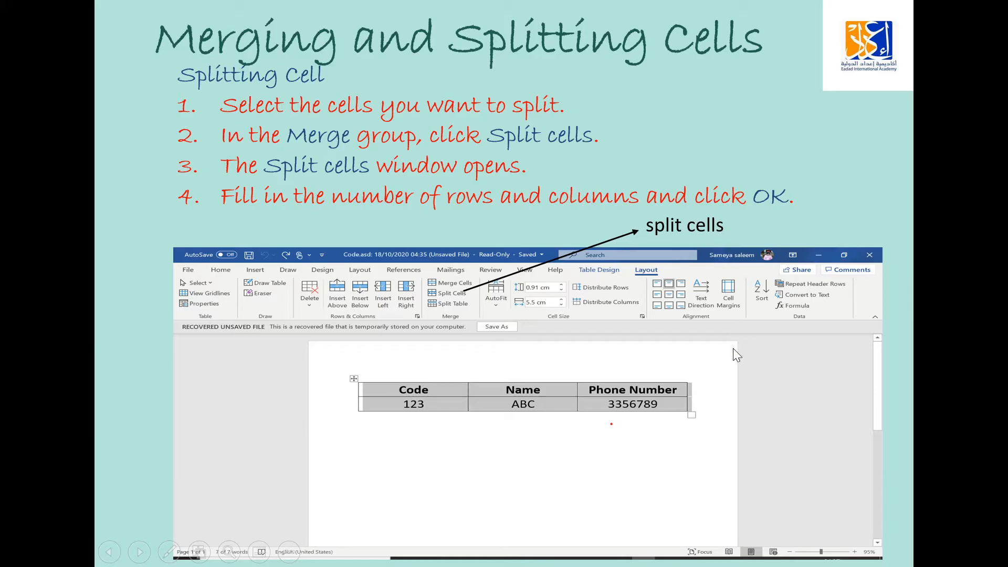
key("Escape")
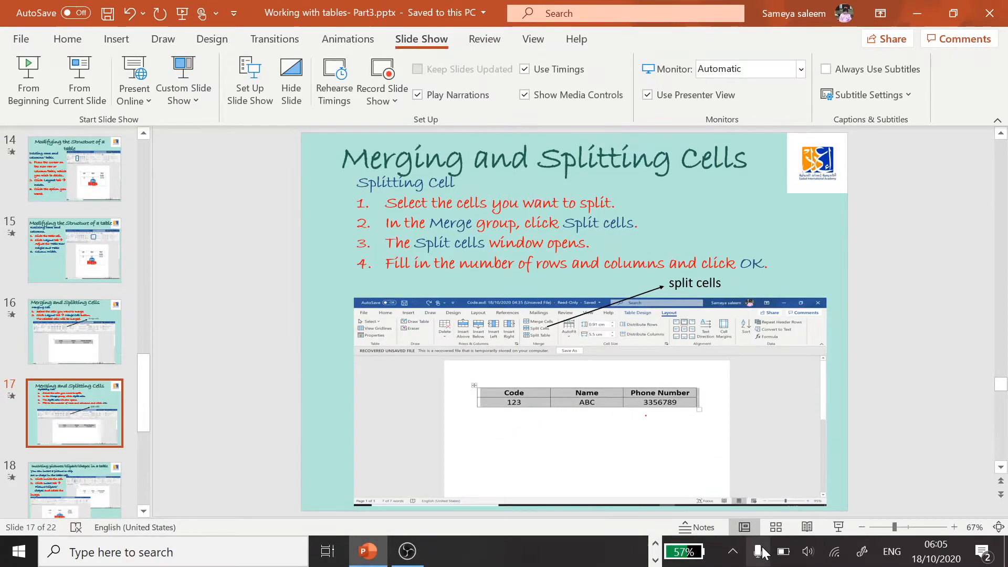
left_click(654, 558)
left_click(629, 552)
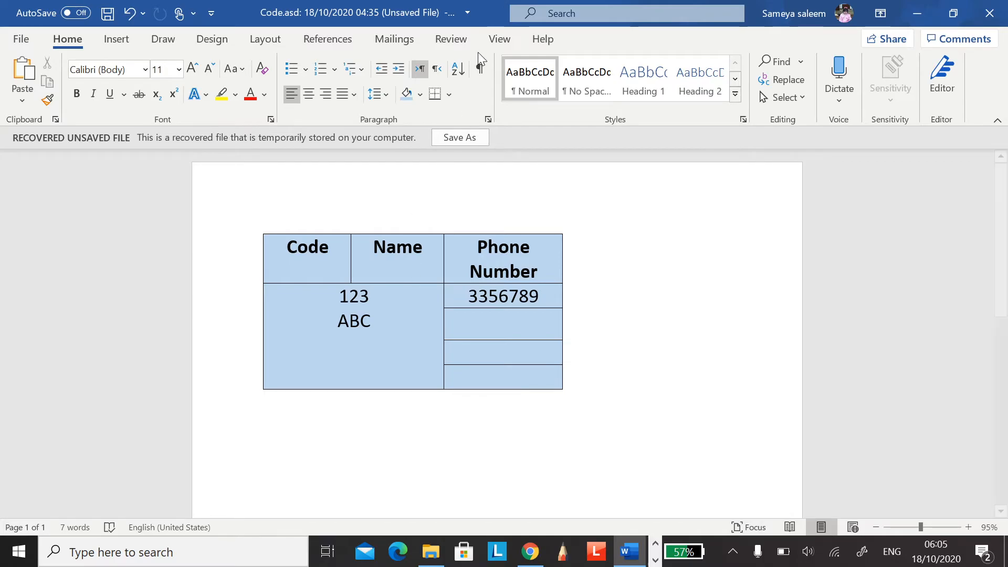
Split the merged cell containing 123 and ABC into 2 columns and 4 rows.
left_click(369, 297)
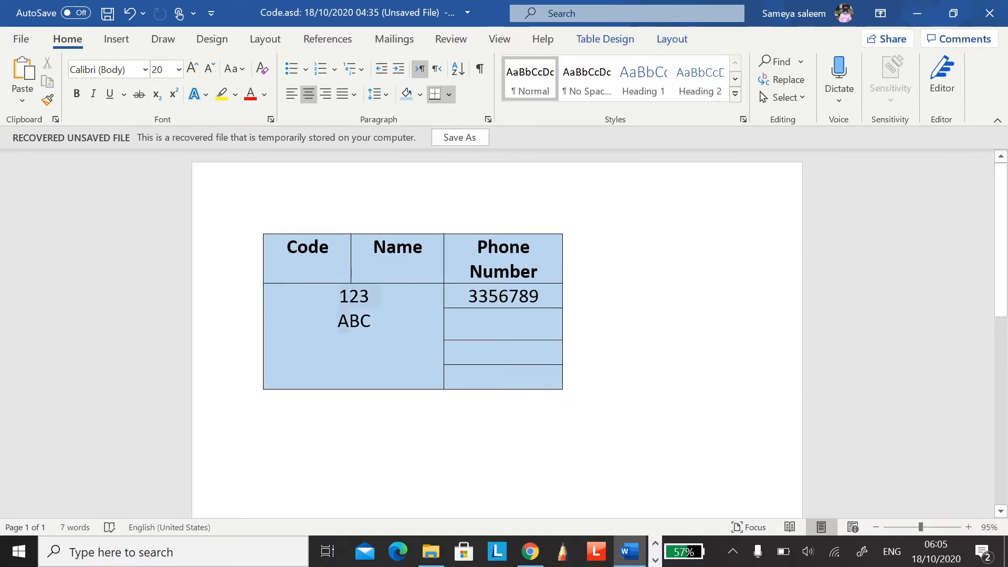
left_click_drag(339, 297, 374, 322)
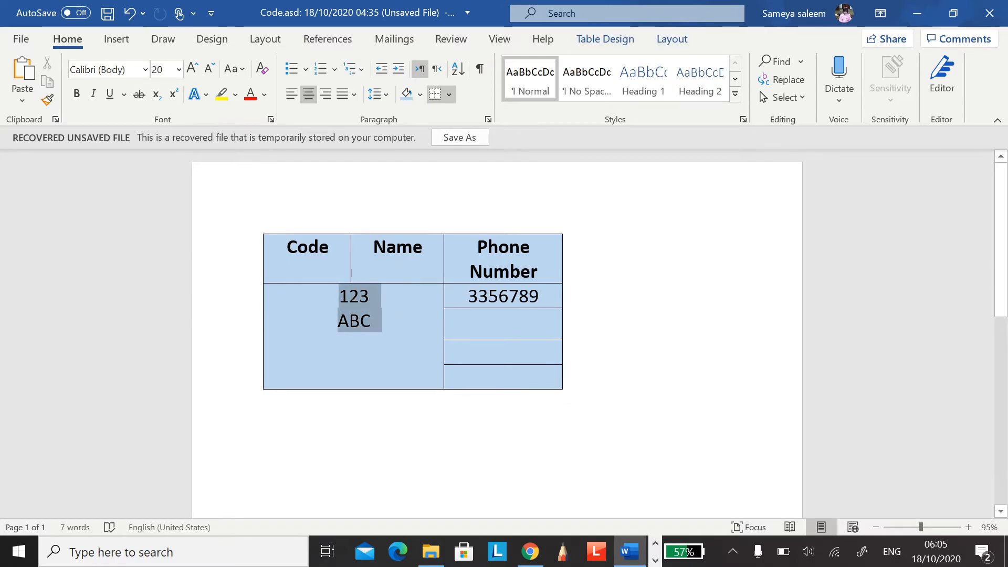
left_click(672, 40)
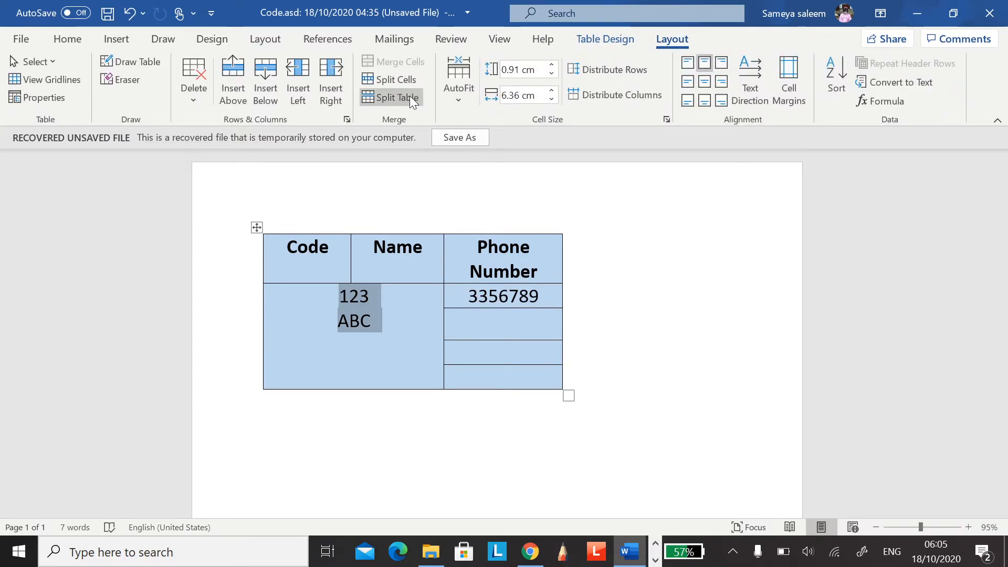
left_click(419, 81)
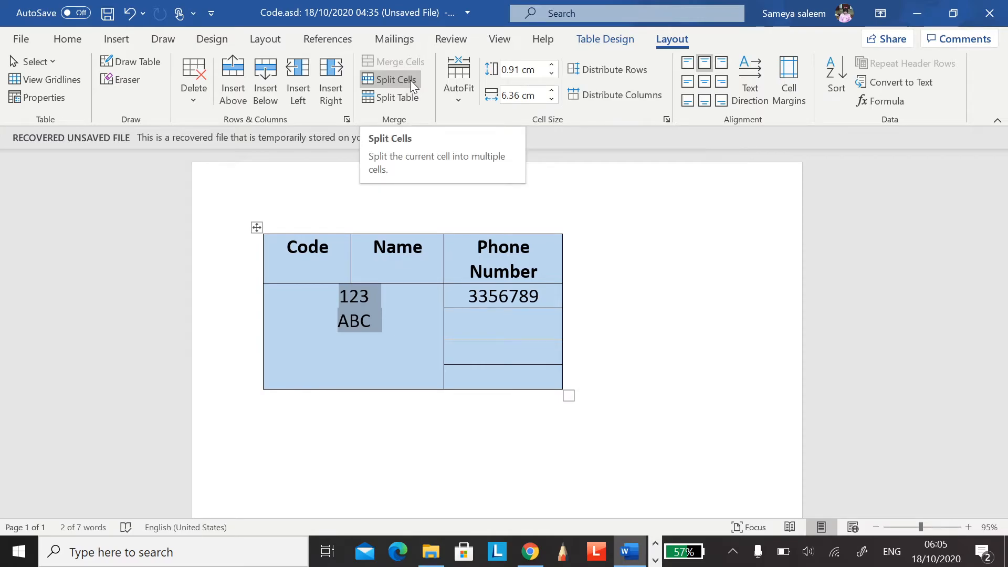
left_click(411, 79)
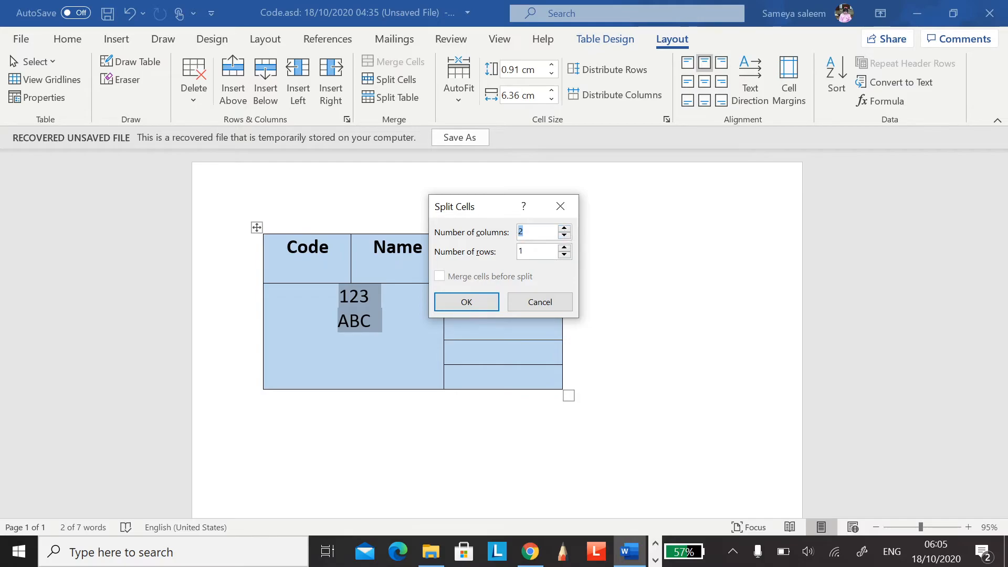
left_click(565, 248)
left_click(565, 247)
left_click(565, 247)
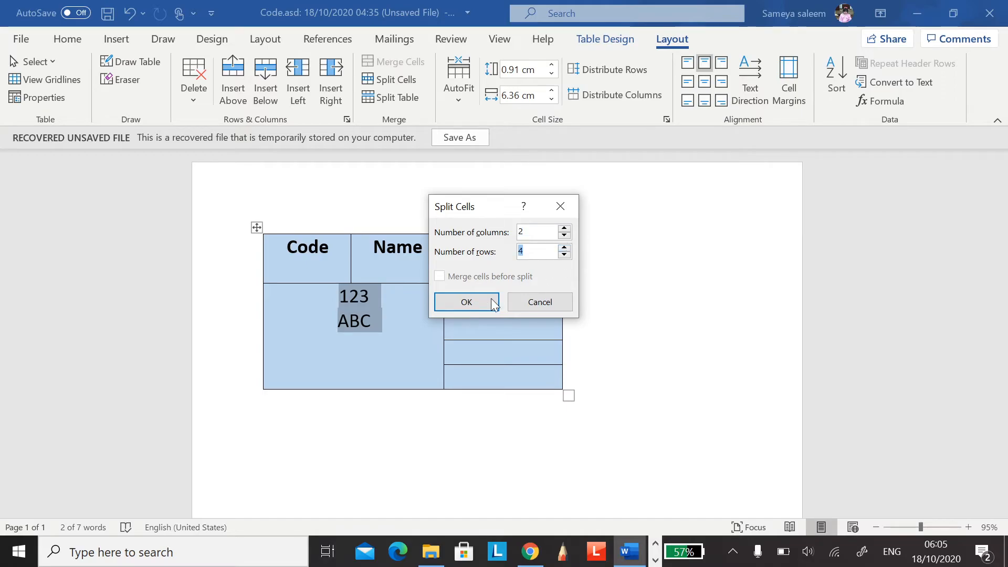
left_click(474, 304)
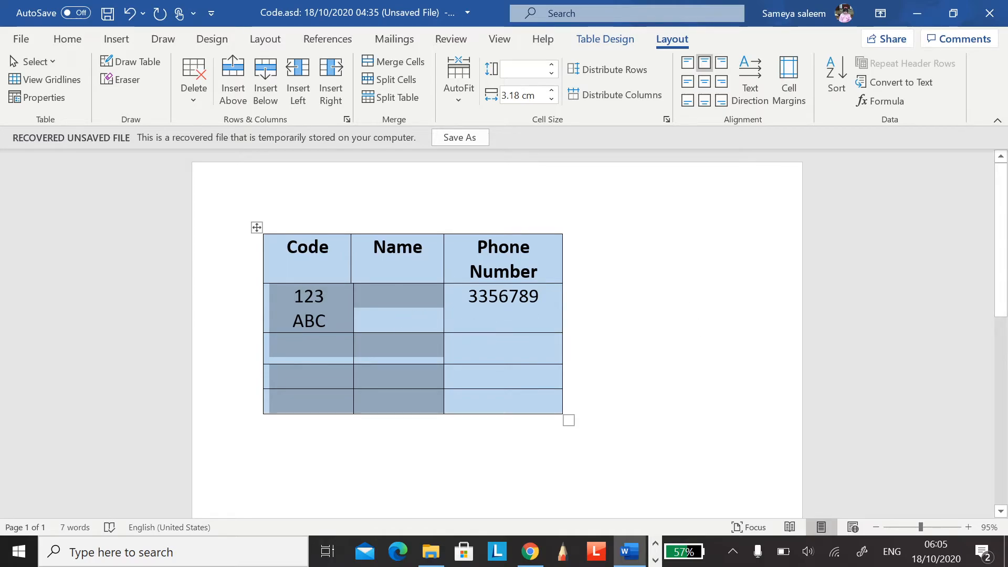
Move ABC into the empty cell under Name, and align the Code and Name header border with the column border below.
left_click(316, 321)
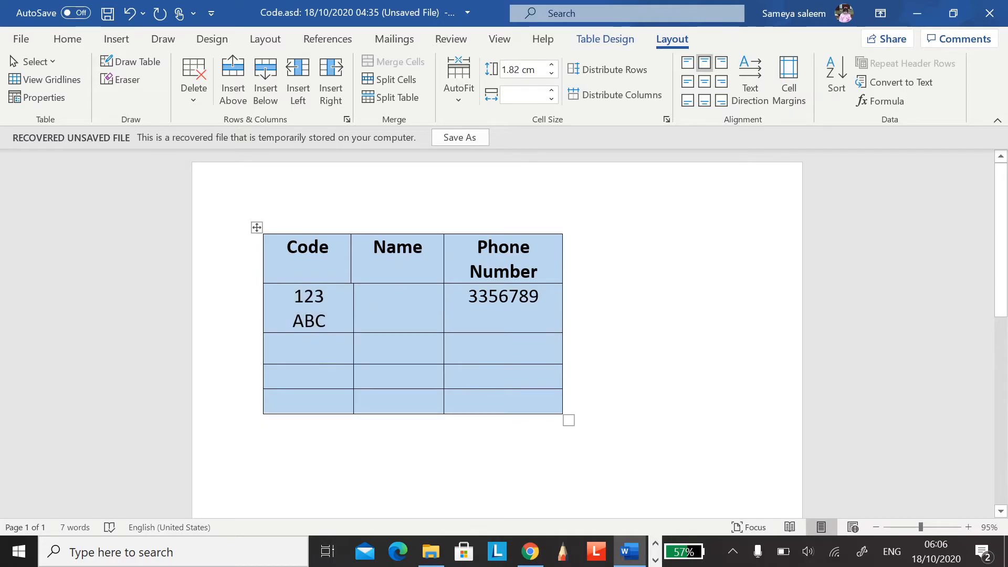
left_click_drag(327, 320, 291, 319)
key("ctrl+x")
left_click(427, 306)
key("ctrl+v")
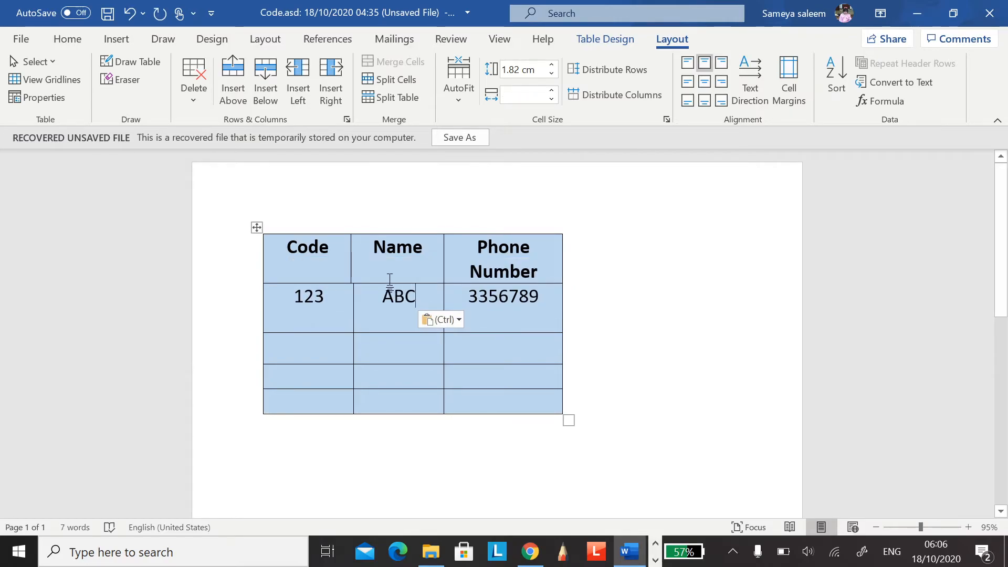
left_click_drag(351, 258, 354, 259)
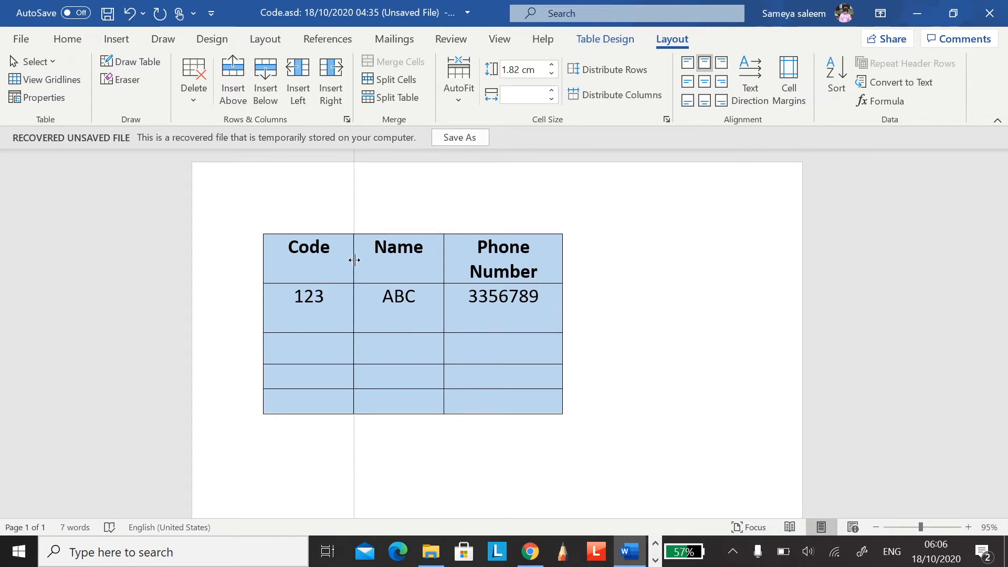
Switch to PowerPoint and present the slide on inserting pictures, clipart and shapes in a table, and return to the Word document.
left_click(656, 560)
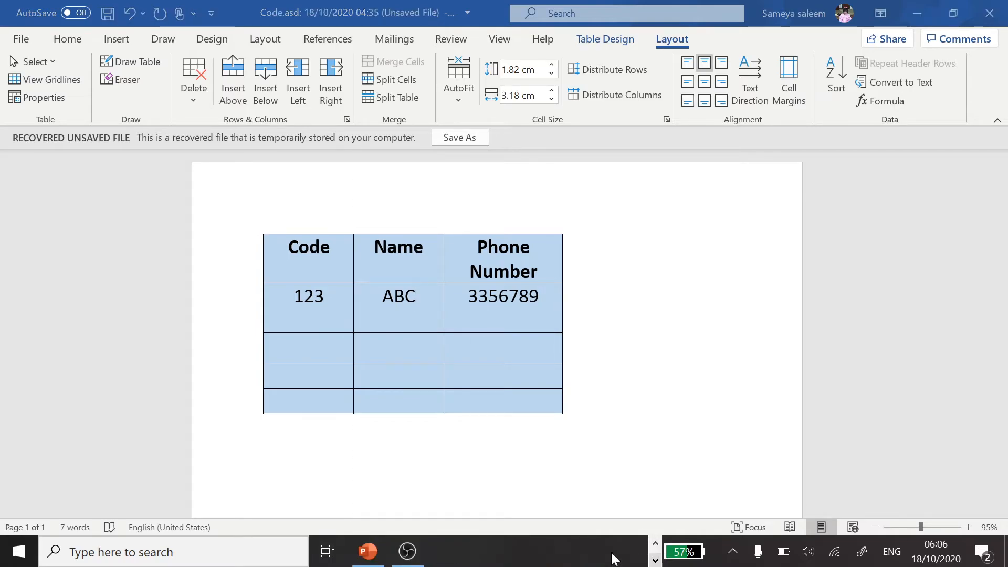
left_click(368, 551)
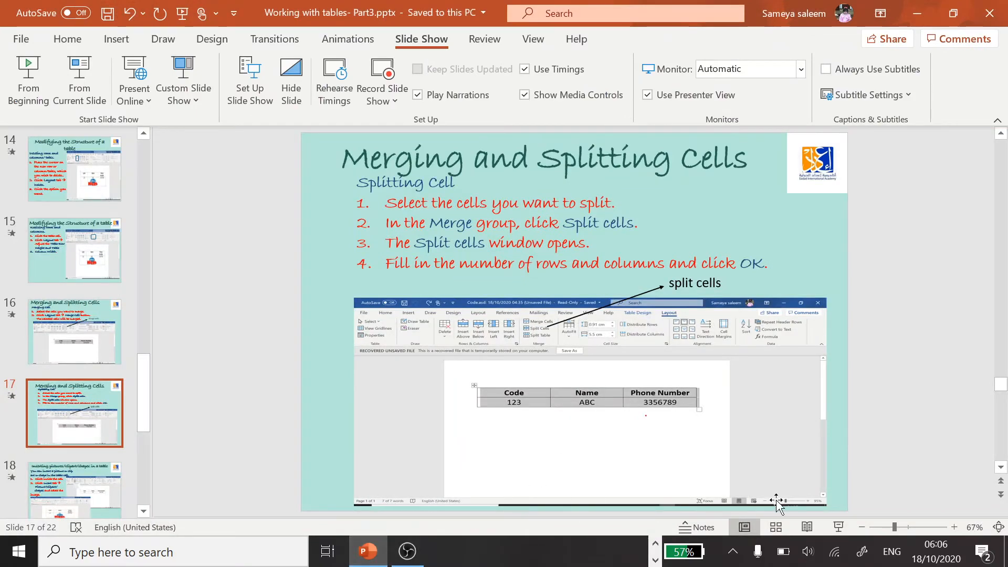
left_click(839, 527)
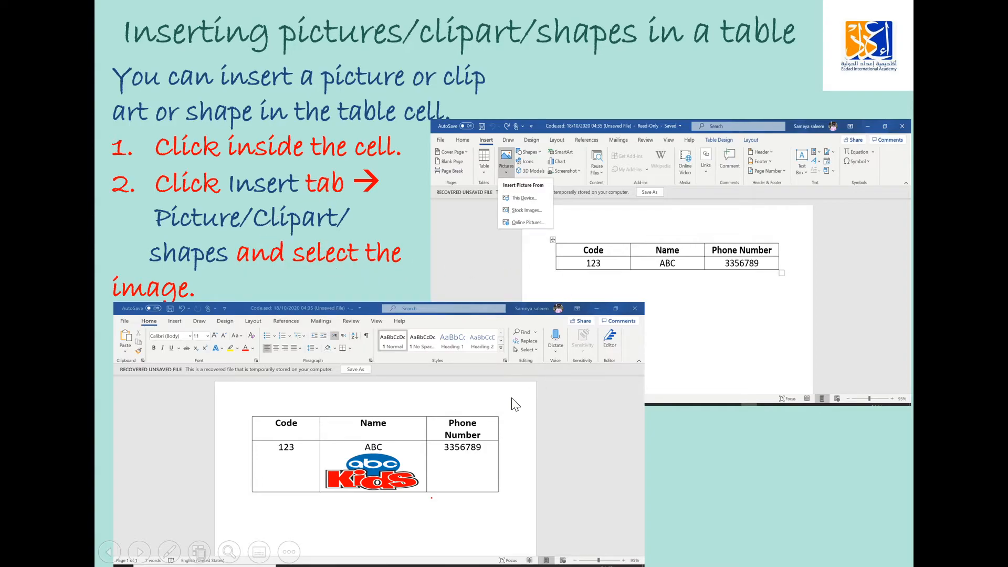
key("Escape")
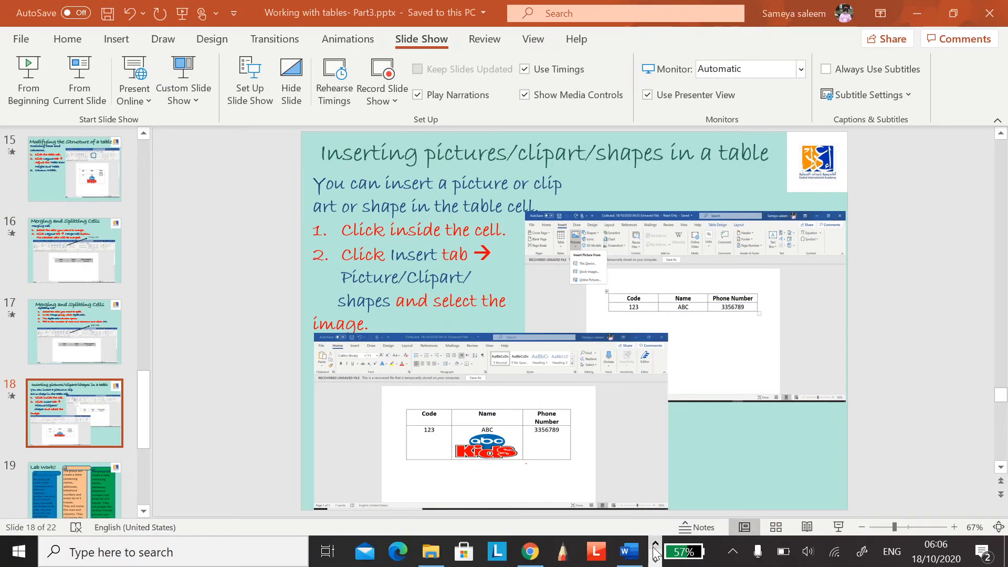
left_click(642, 560)
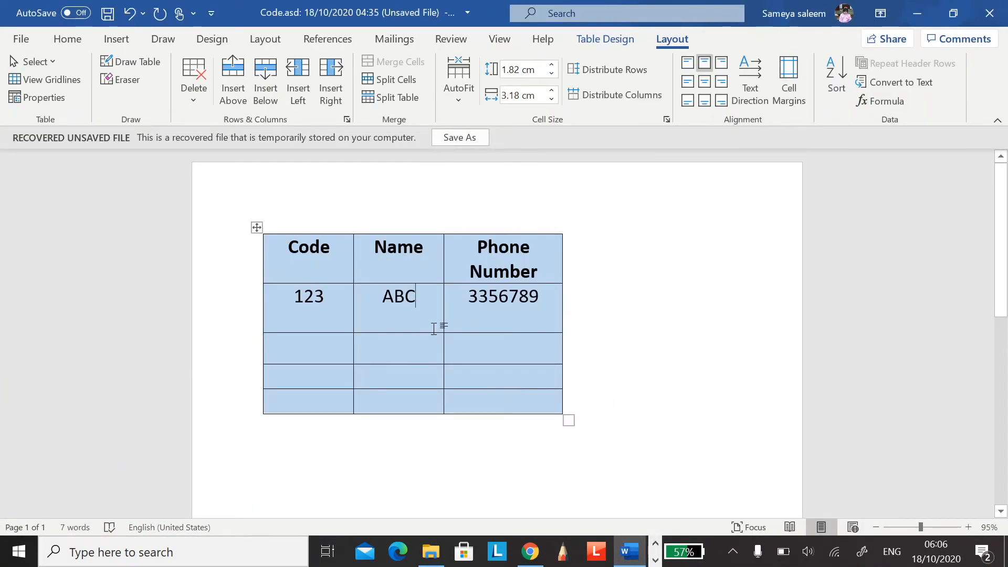
Search the stock images for laptop and insert the dark desk picture with phone, keyboard and coffee into the cell below ABC.
left_click(399, 345)
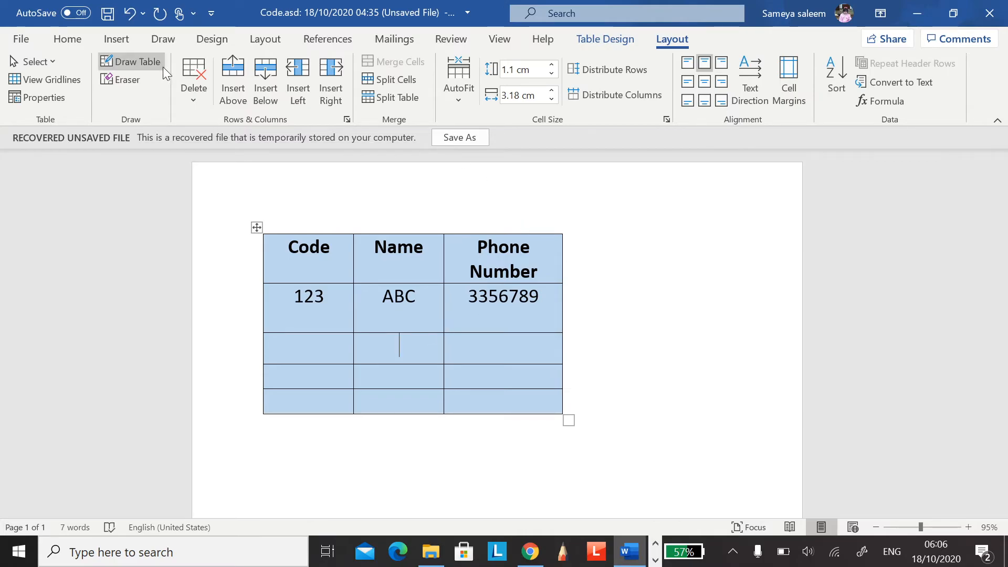
left_click(131, 41)
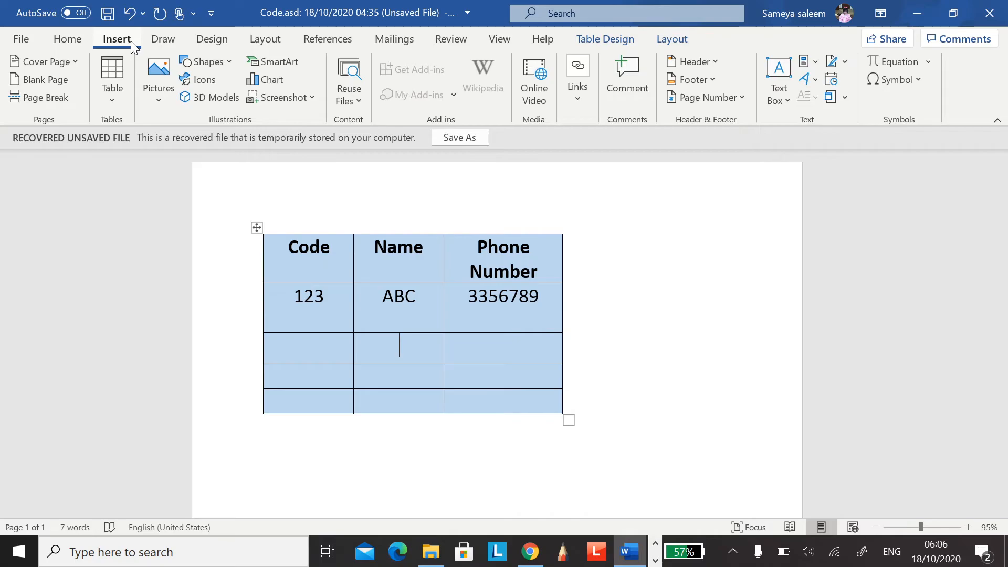
left_click(157, 98)
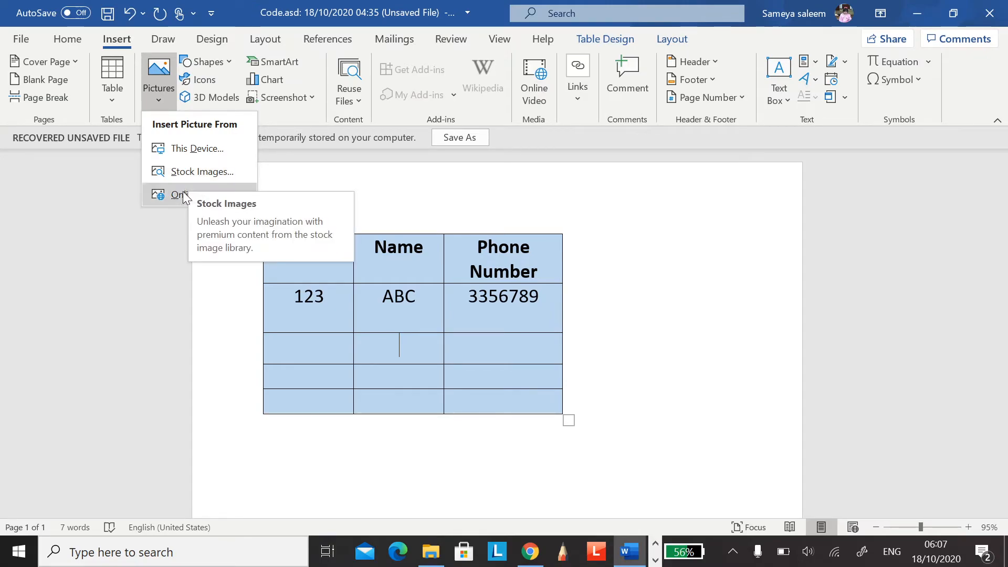
left_click(210, 173)
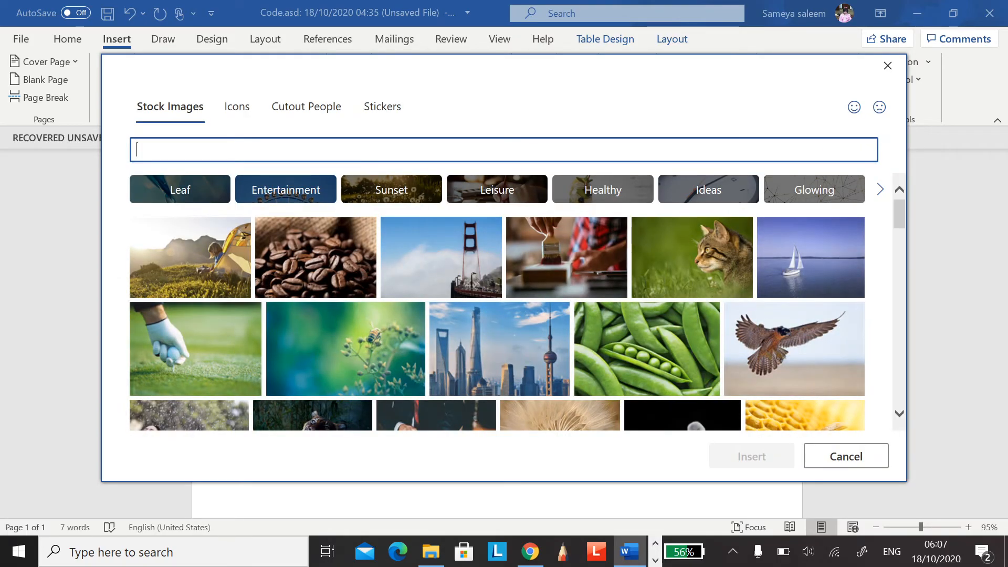
type("laptop")
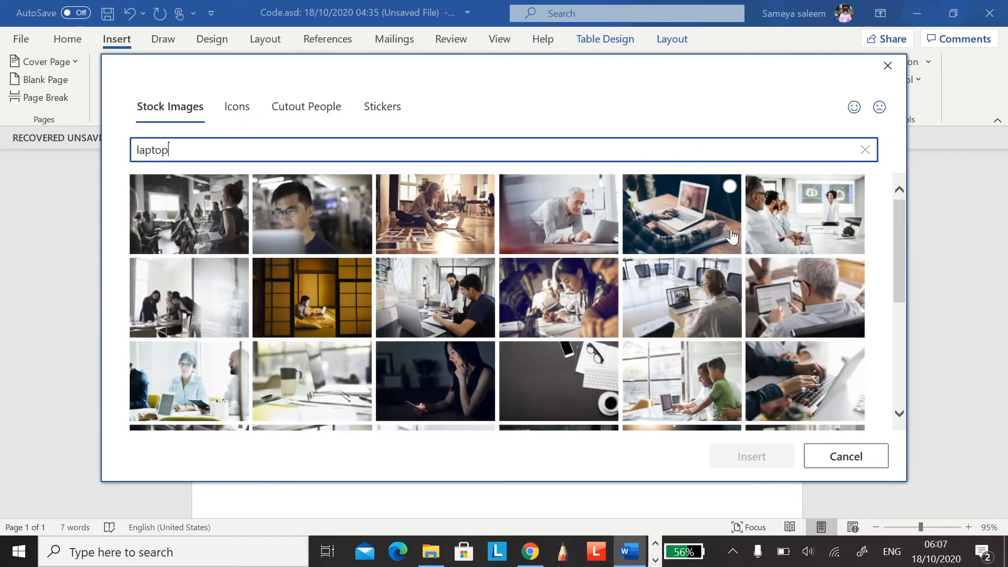
scroll(725, 229, "down", 1)
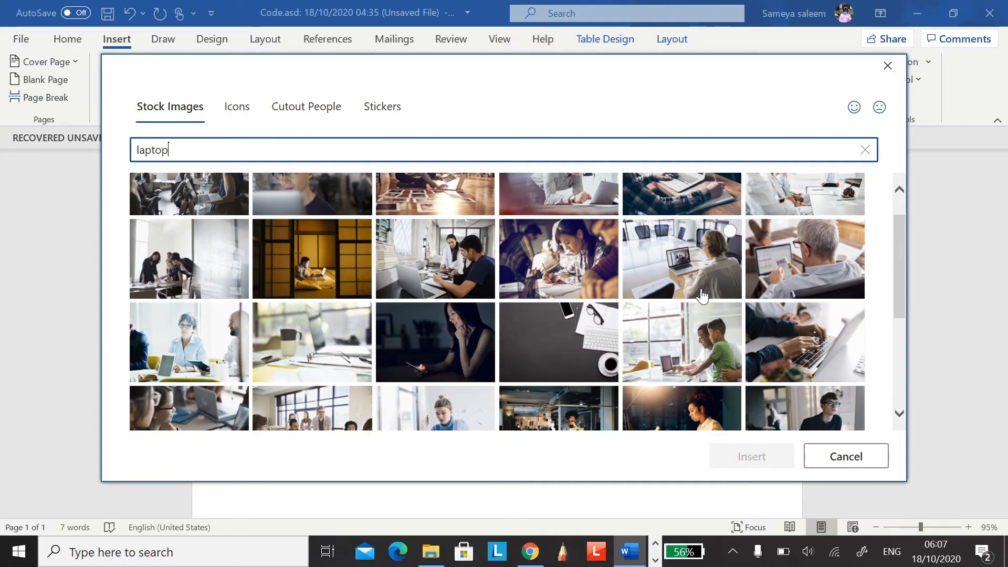
scroll(702, 295, "down", 1)
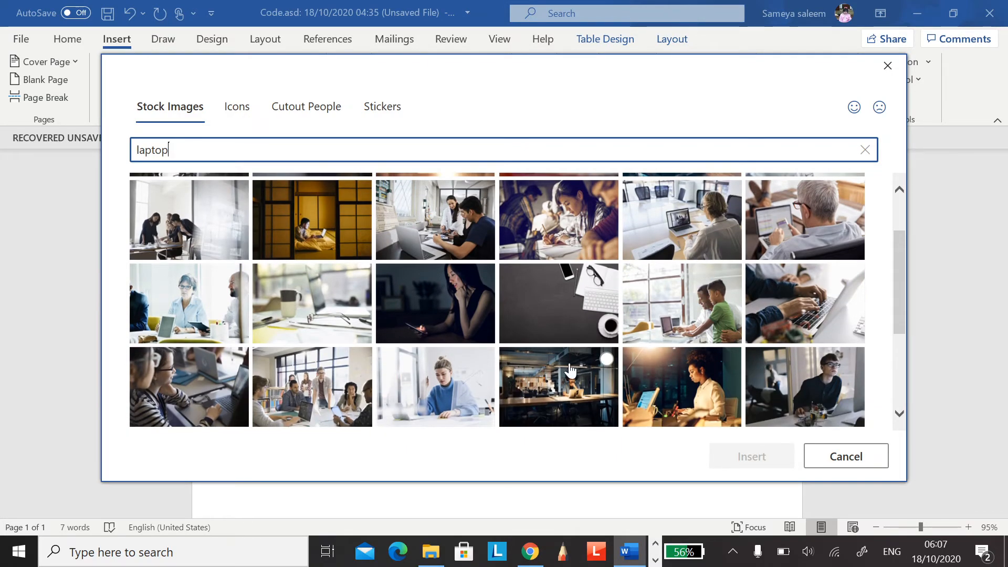
left_click(579, 321)
left_click(769, 465)
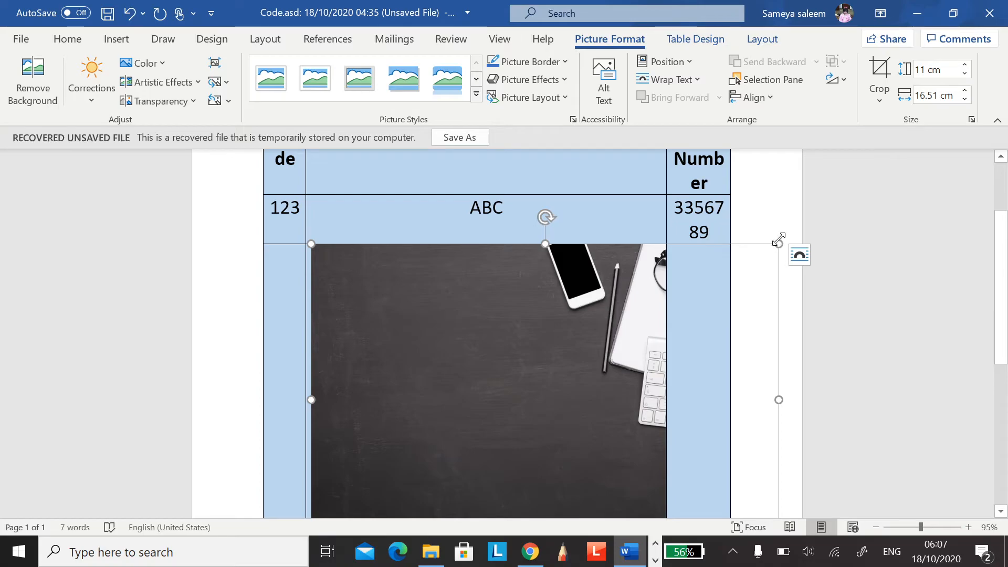
Scale the inserted picture down to about 5.5 cm wide and reduce its height further.
left_click_drag(652, 286, 415, 351)
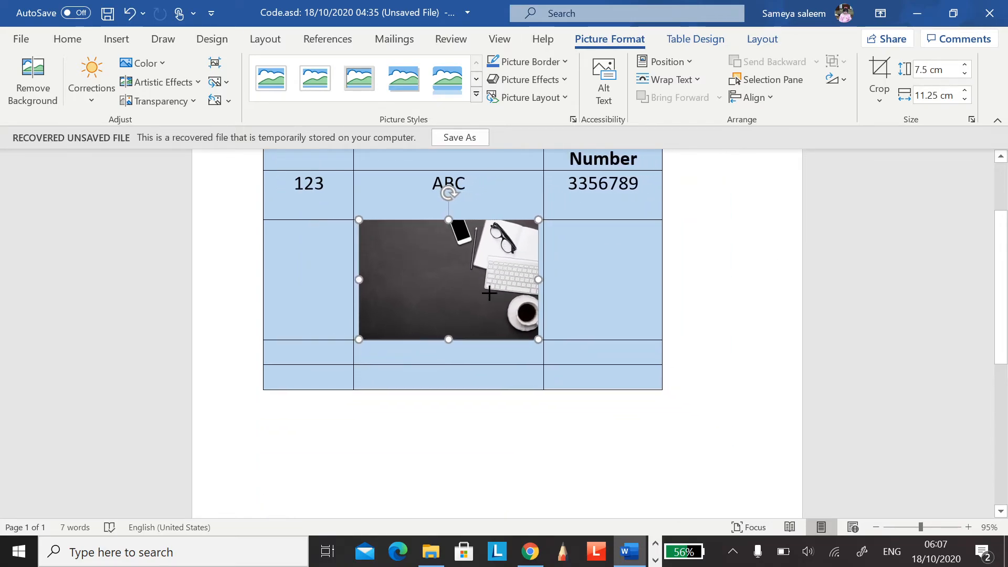
left_click_drag(438, 325, 439, 290)
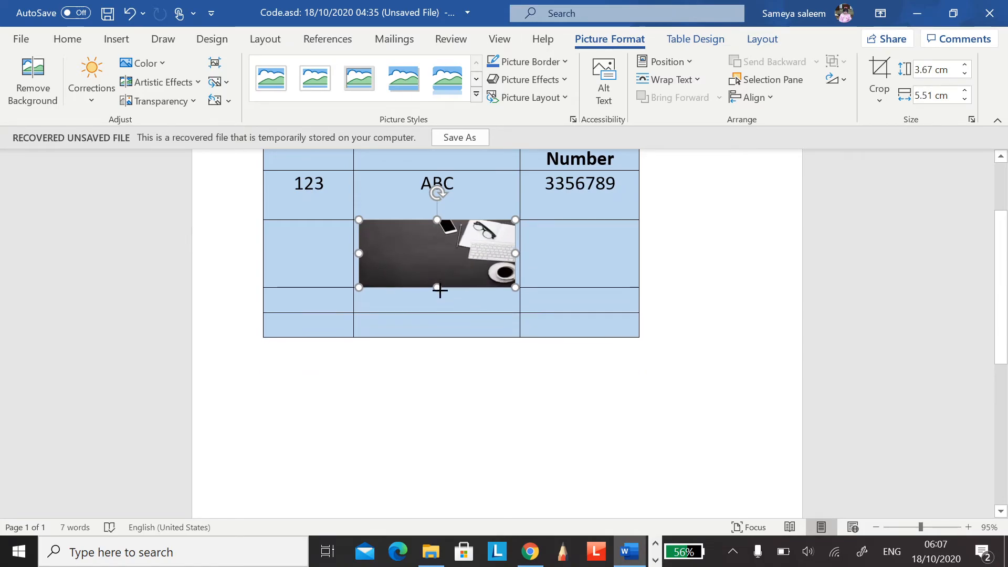
left_click(470, 339)
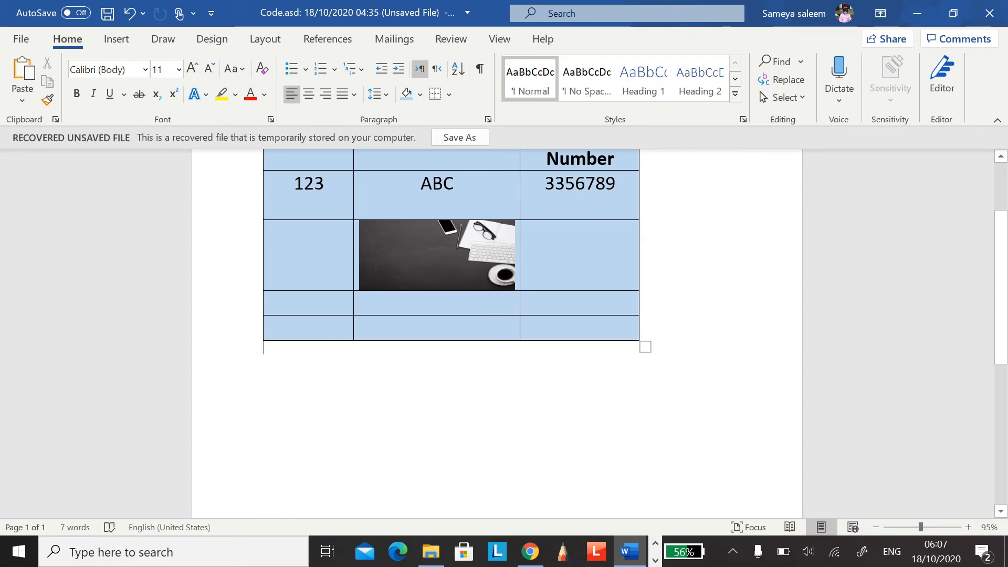
Draw a rounded rectangle about 3.89 cm wide and 0.65 cm high in the cell below the picture, and fill it light gold.
left_click(499, 305)
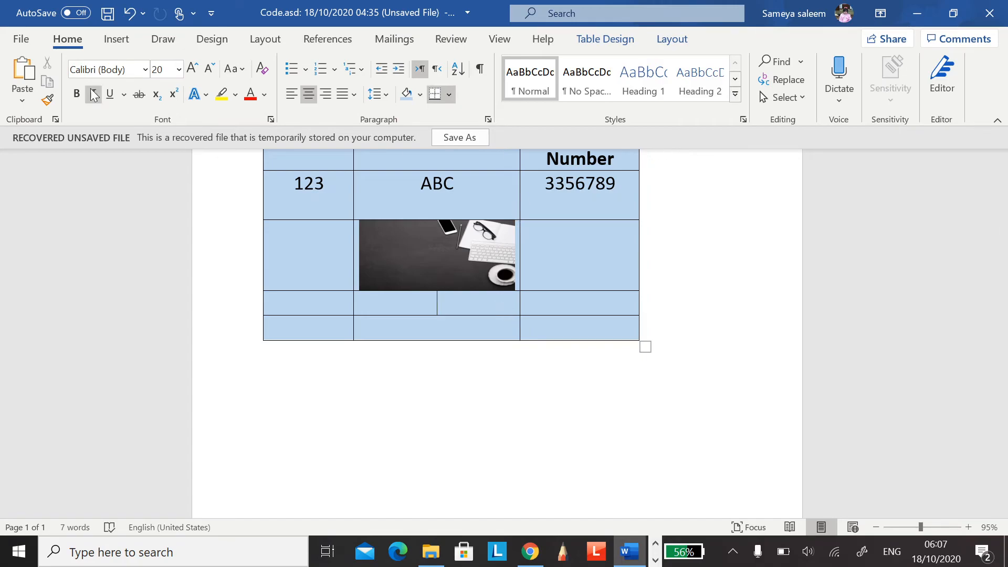
left_click(115, 45)
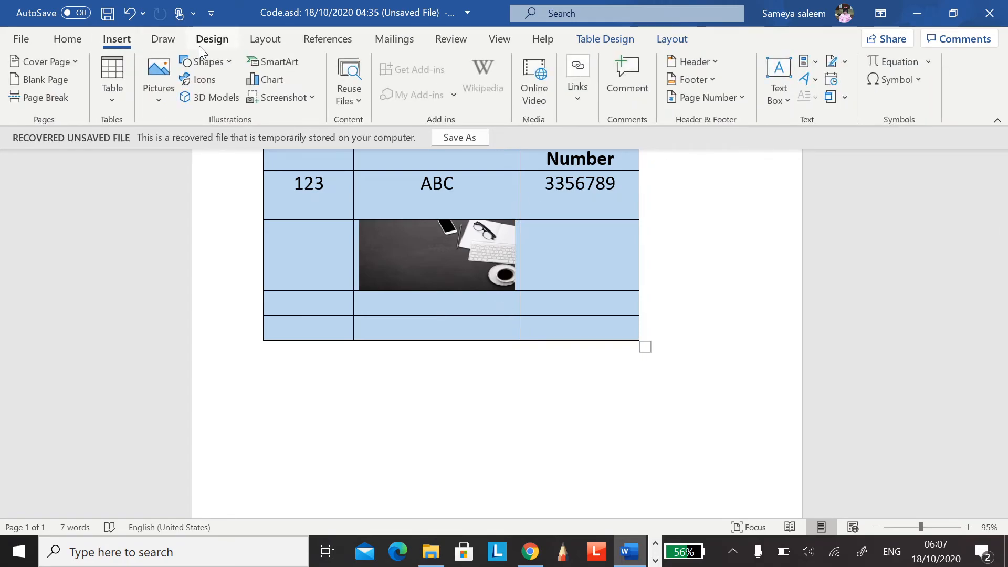
left_click(216, 62)
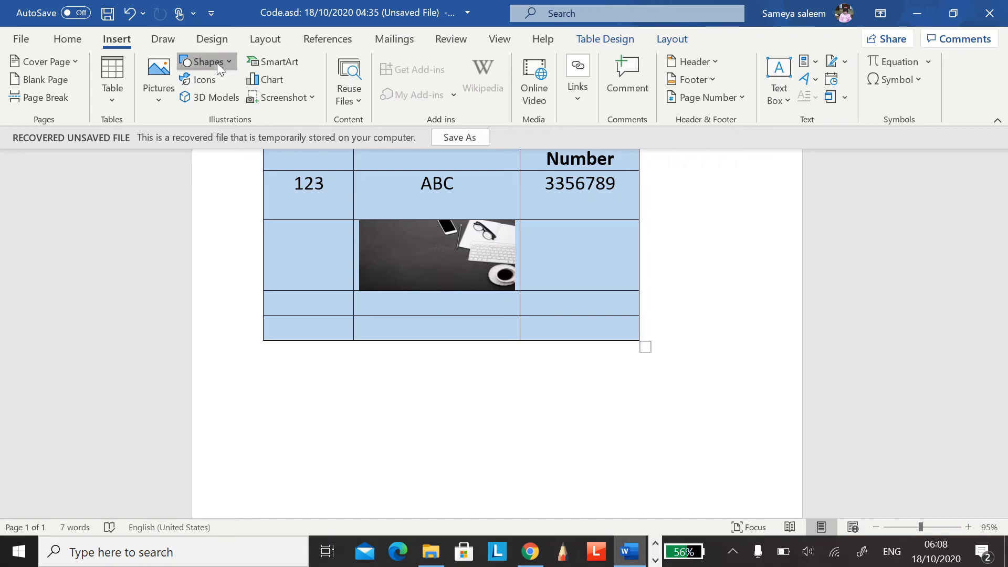
left_click(265, 103)
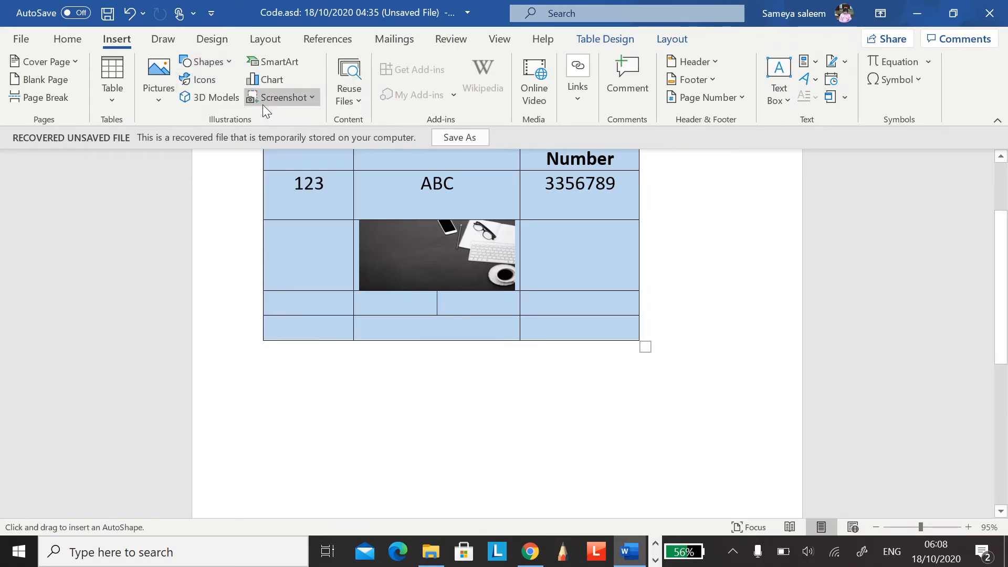
left_click_drag(376, 295, 486, 313)
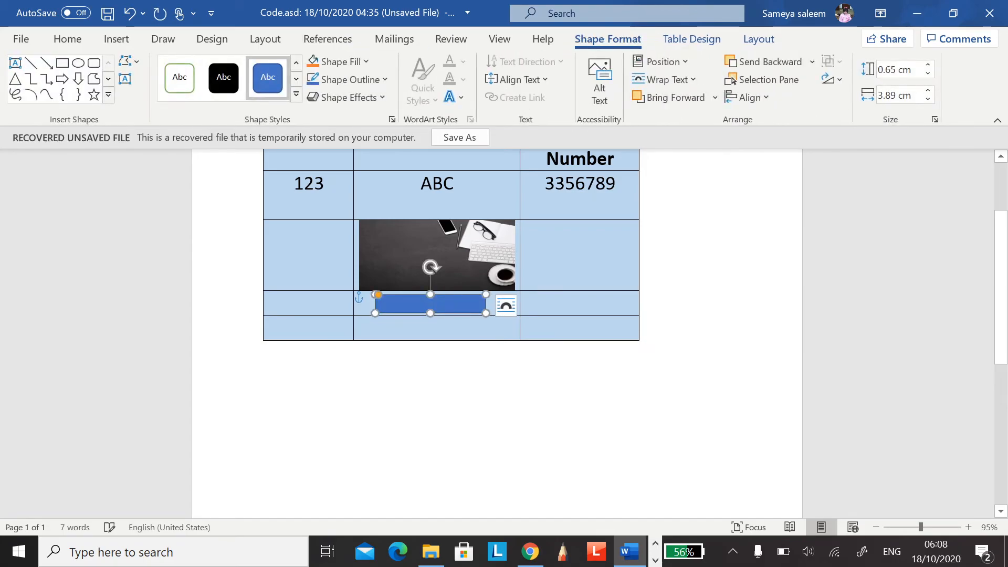
left_click(367, 65)
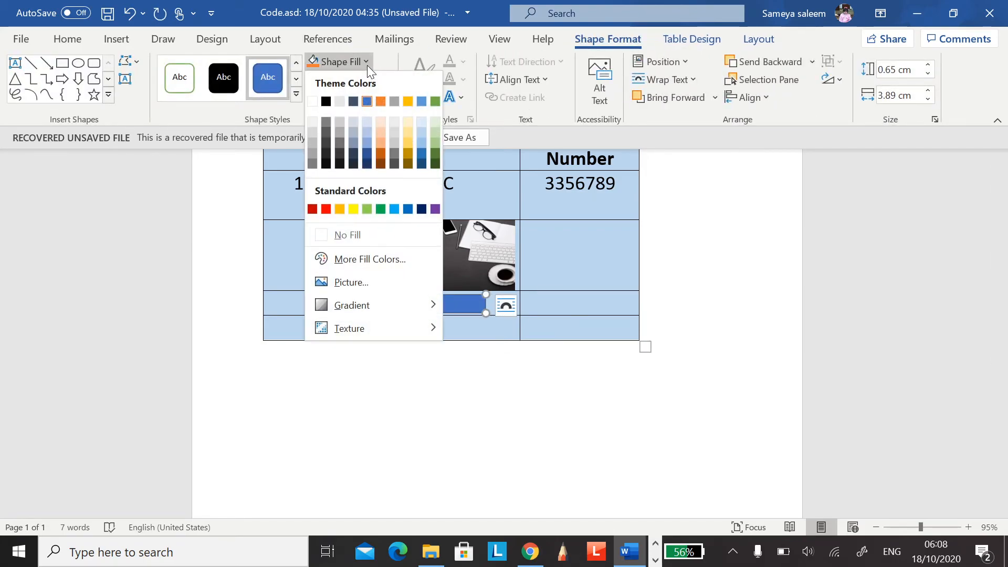
left_click(411, 141)
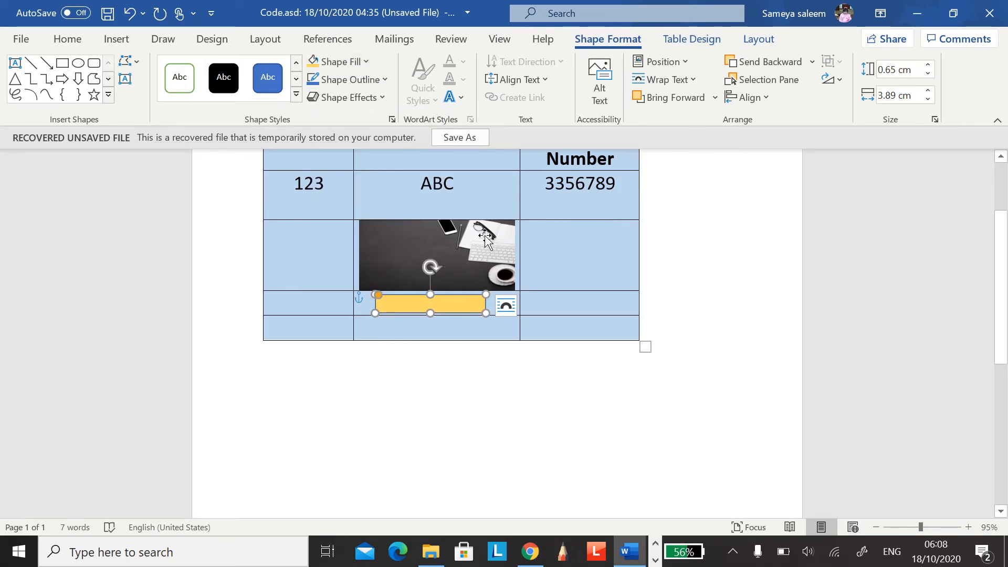
Switch to PowerPoint and present the slides from inserting pictures in a table to Lab Work.
left_click(655, 560)
left_click(368, 551)
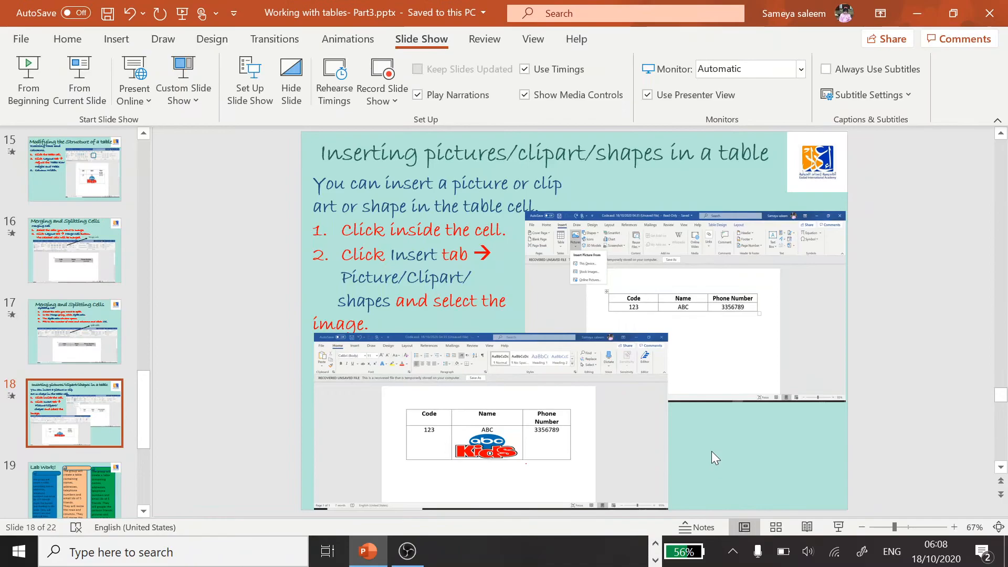
left_click(840, 526)
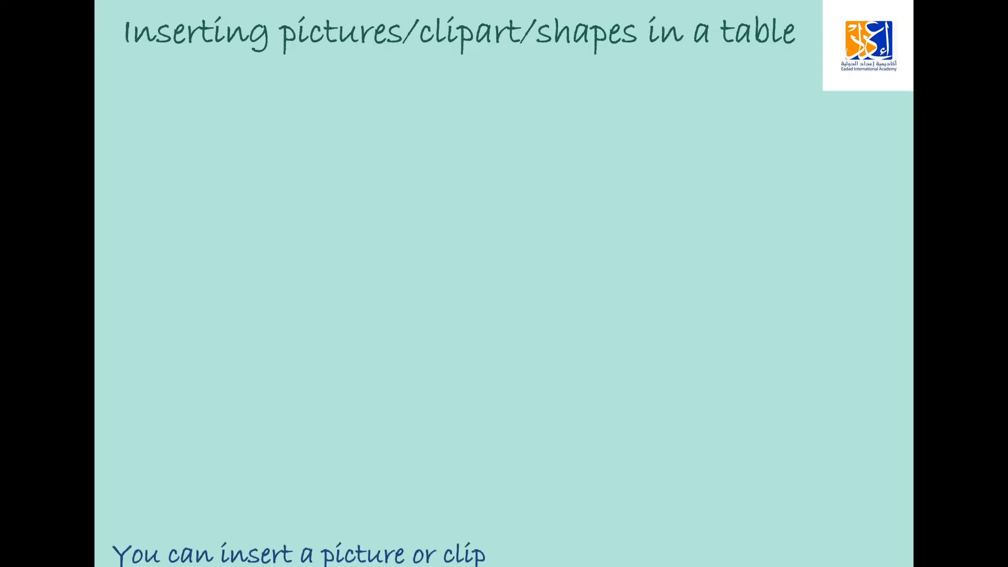
key("Right")
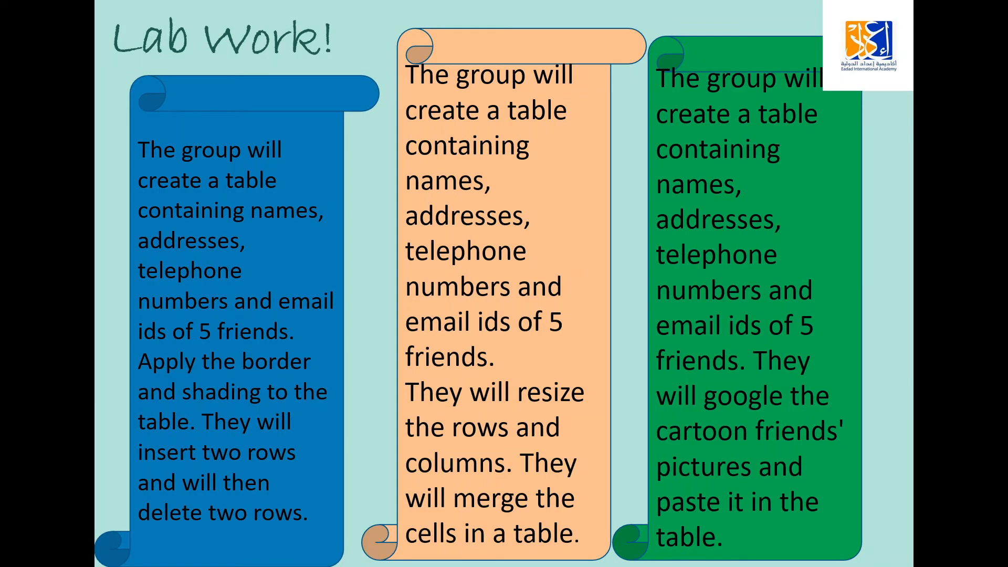